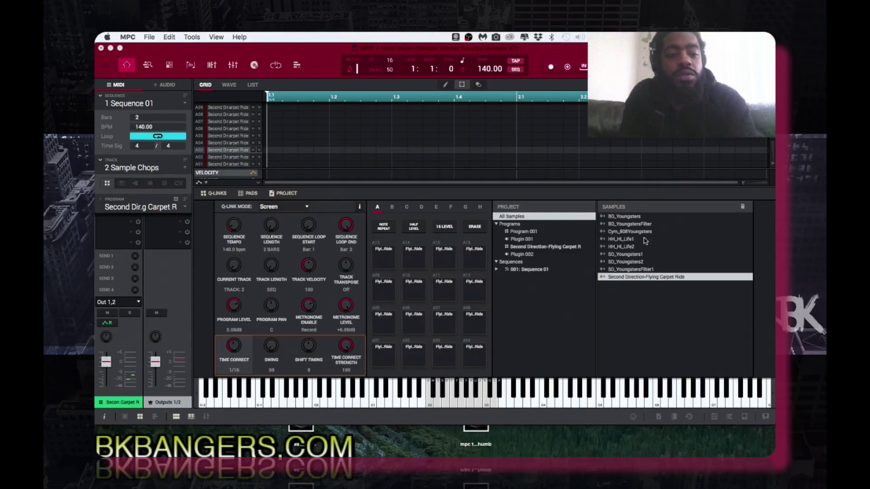
- Review the project's sample list and information fields, and inspect the Second Direction-Flying Carpet Ride waveform in Sample Edit
left_click(659, 417)
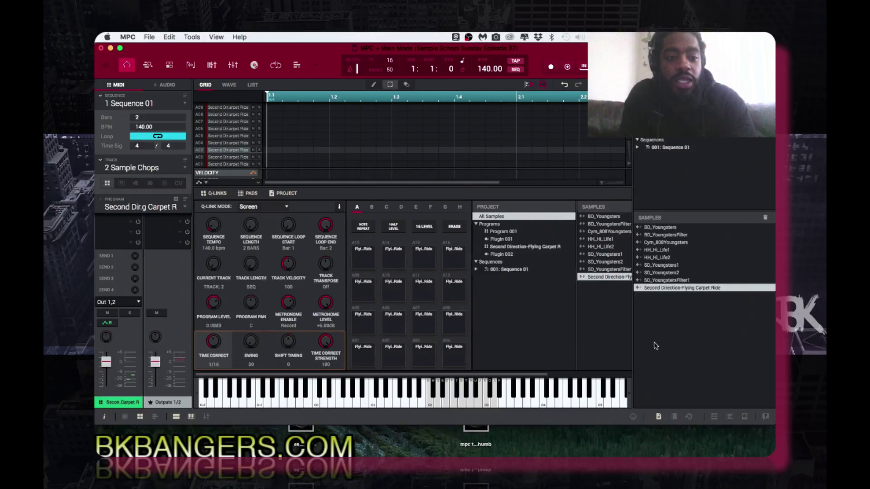
left_click(674, 416)
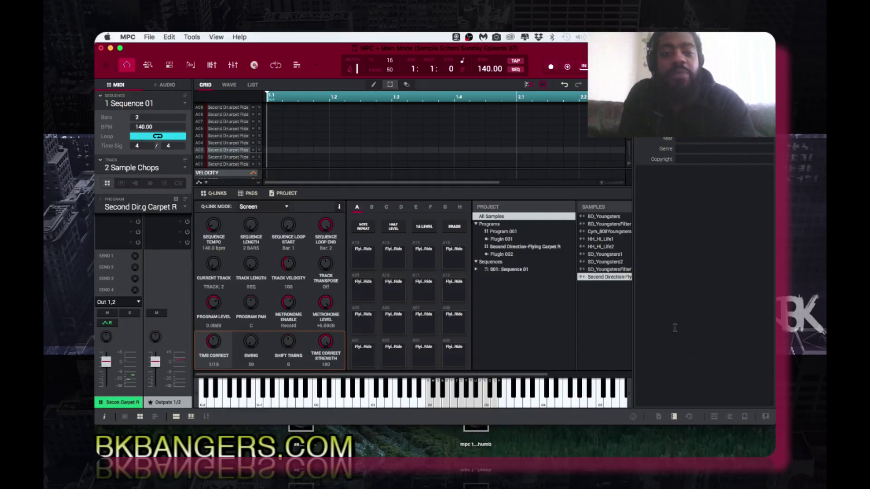
left_click(675, 417)
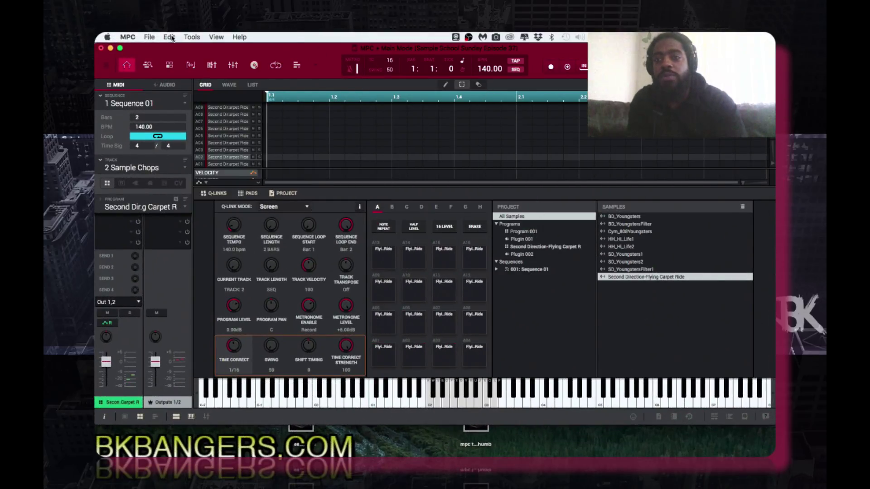
left_click(190, 65)
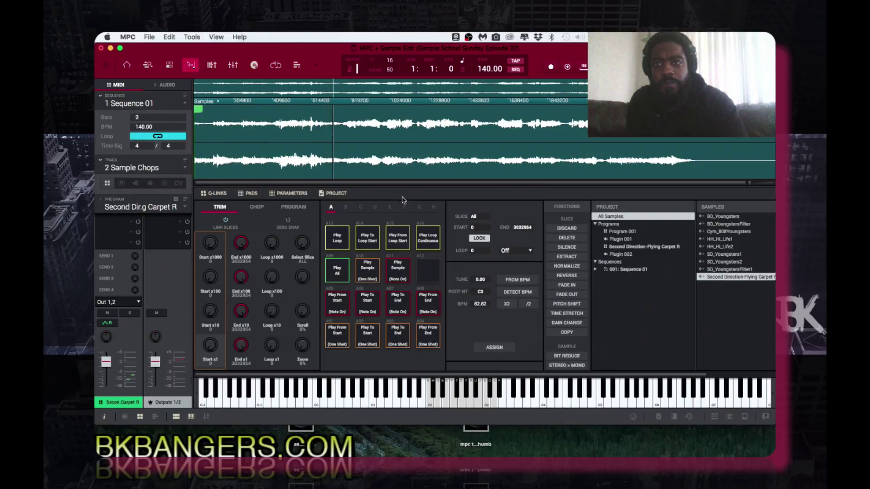
left_click(126, 66)
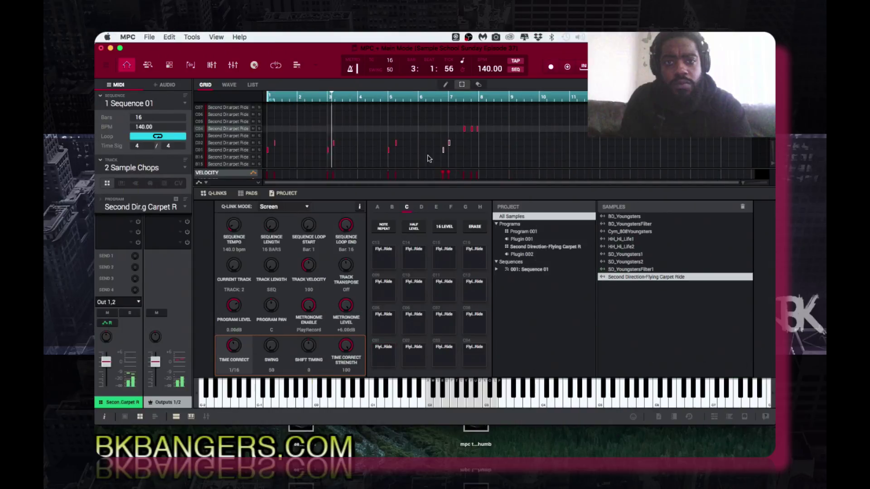
- Select the three C04 notes of the Sample Chops track in Sequence 01 and move them one bar later
key("super+c")
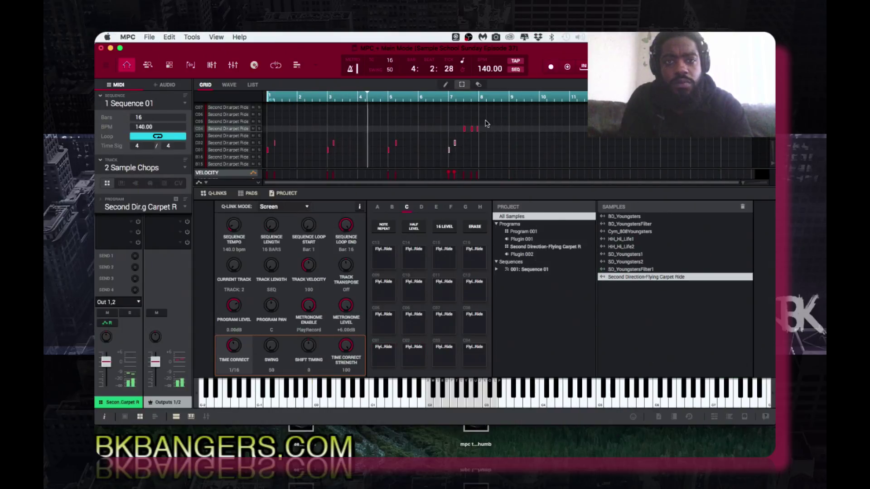
left_click_drag(485, 122, 456, 133)
key("Right")
key("Right")
key("Right")
key("Right")
key("Right")
key("Right")
key("Right")
key("Right")
key("Right")
key("Right")
key("Right")
key("Right")
key("Right")
key("Right")
key("Right")
key("Right")
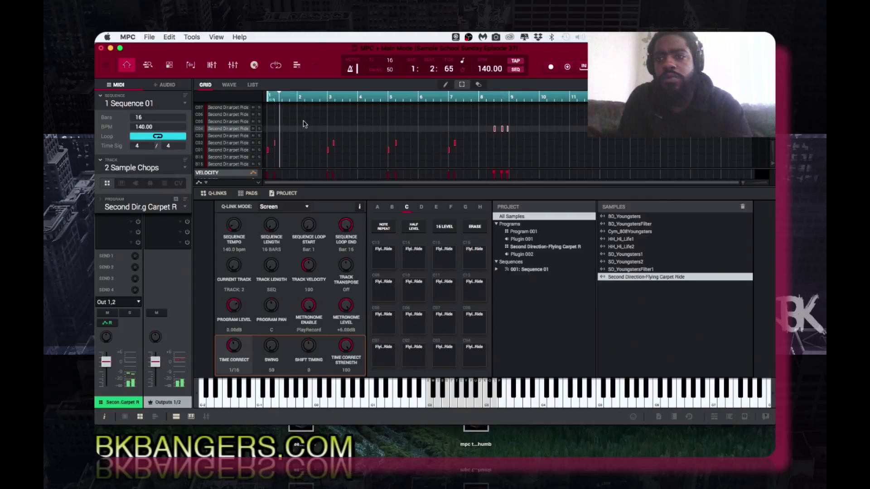
- Set the BPM of pad A01's Layer 1 sample to 82 in the wave editor
left_click(229, 85)
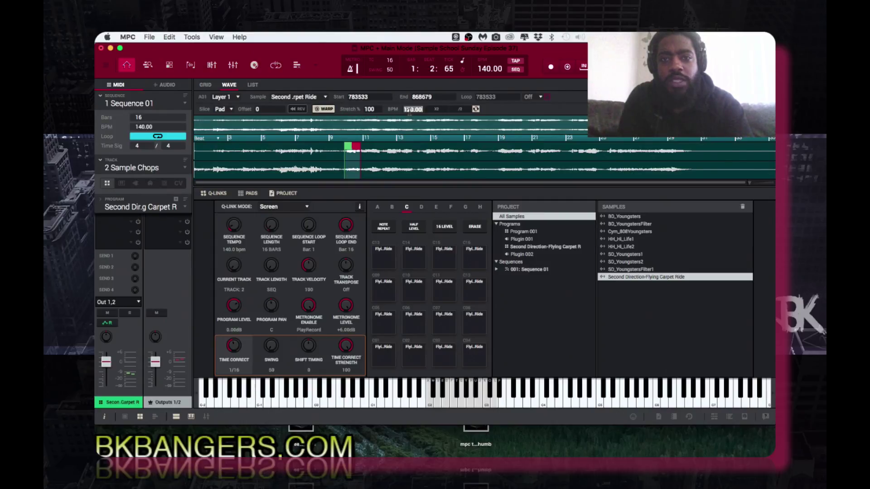
type("82")
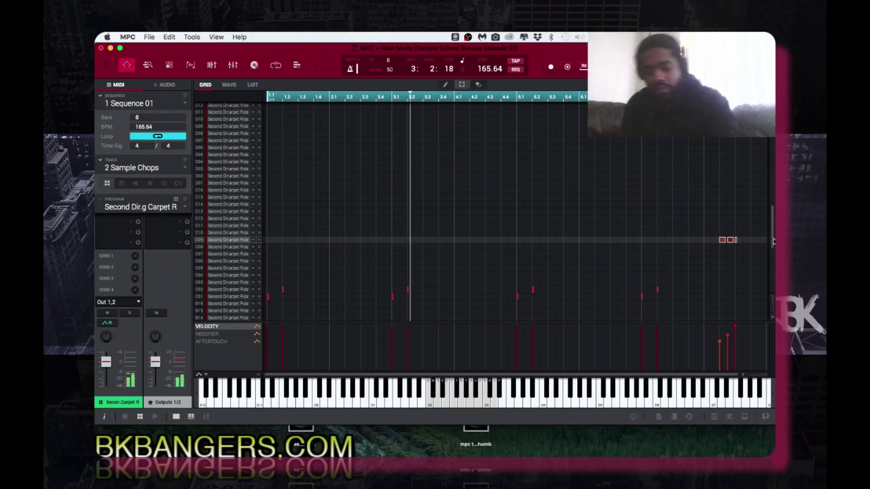
- Save the project and copy the contents of Sequence 01 over unused sequence 2
key("super+s")
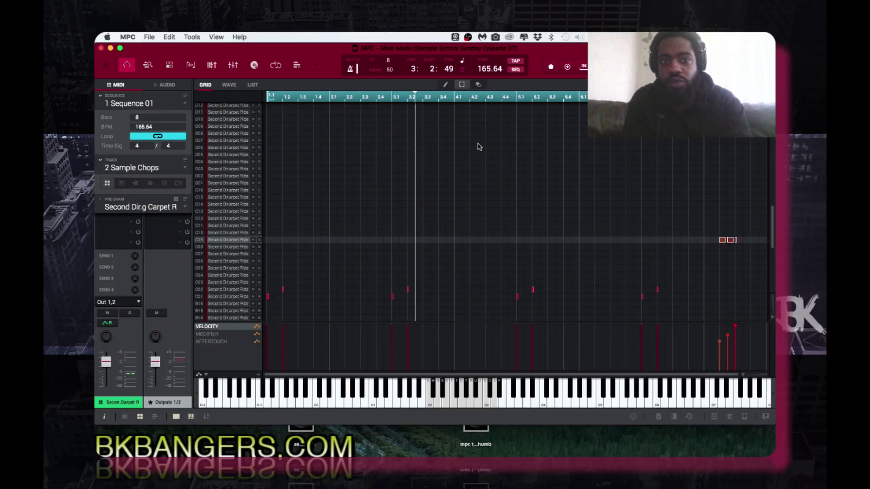
left_click(153, 104)
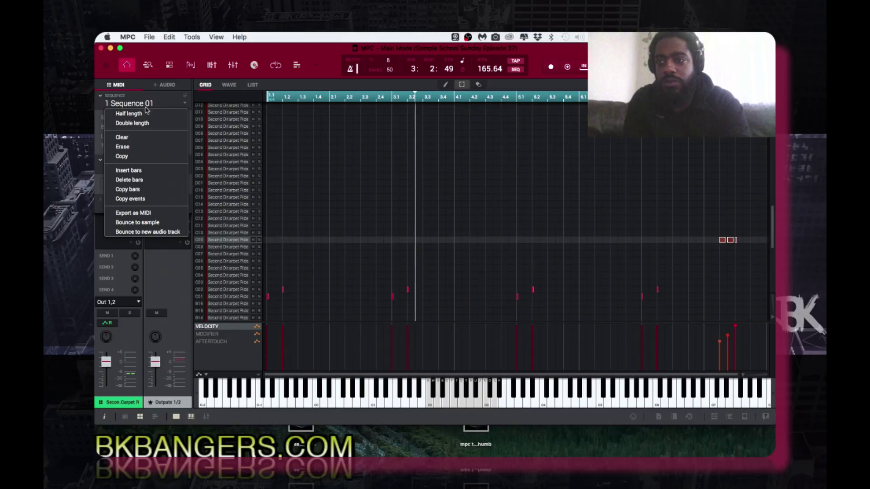
left_click(147, 156)
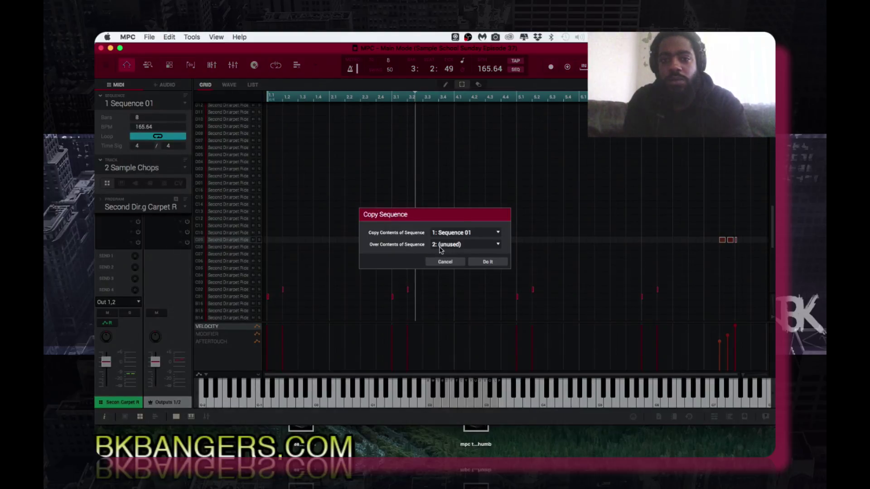
left_click(483, 263)
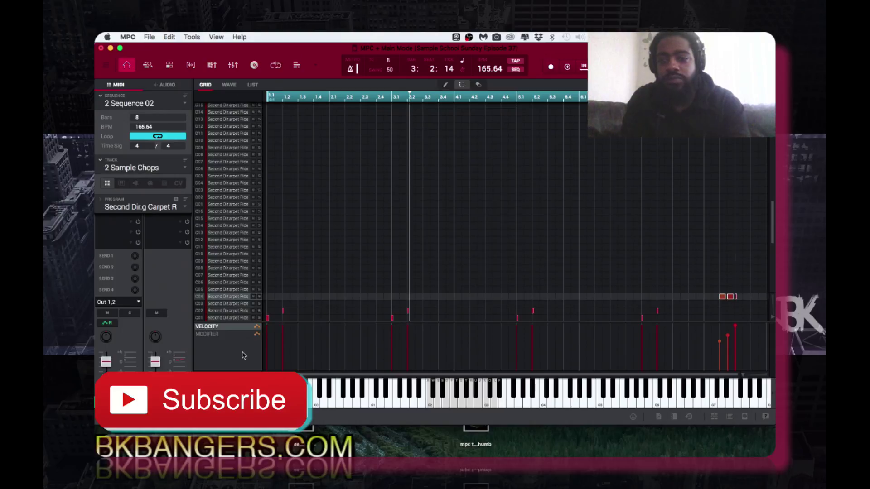
- Select Track 03 in Sequence 02 and record its drum pattern with a Cym_808Youngsters hit on the first beat
key("Down")
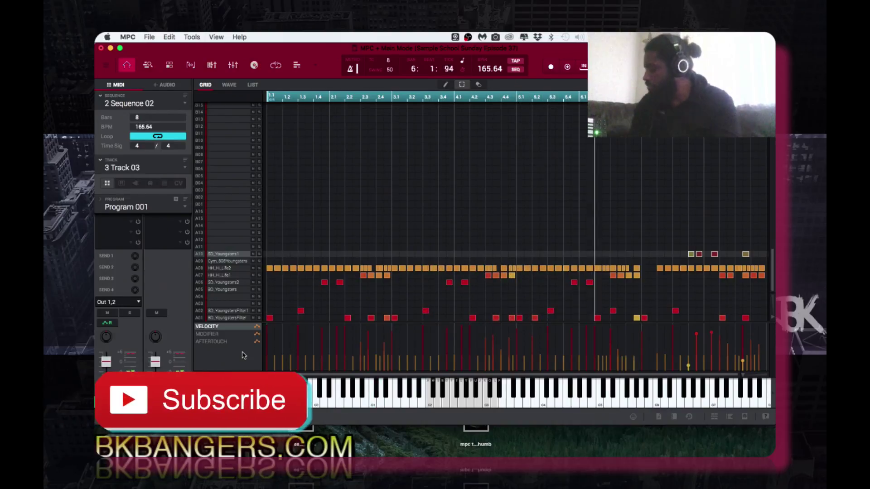
key("super+shift+r")
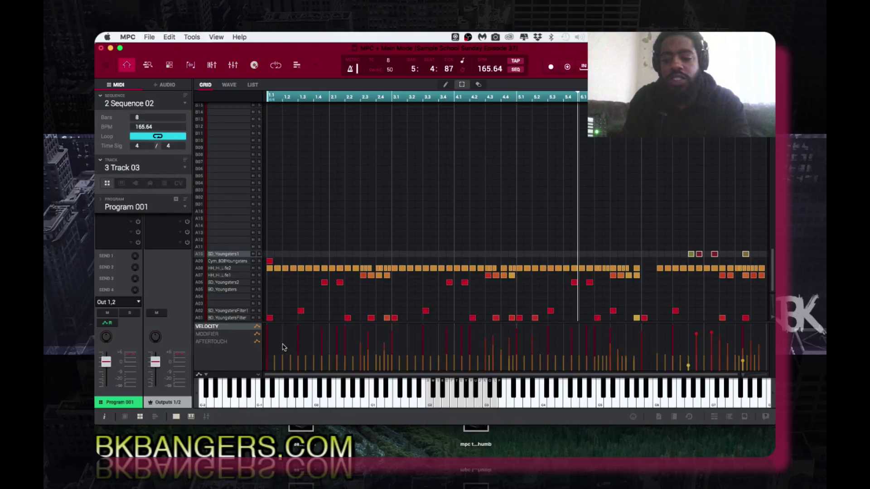
- Switch to Track 04 of Sequence 01 and display its Plugin 002 notes across all 16 bars
key("Up")
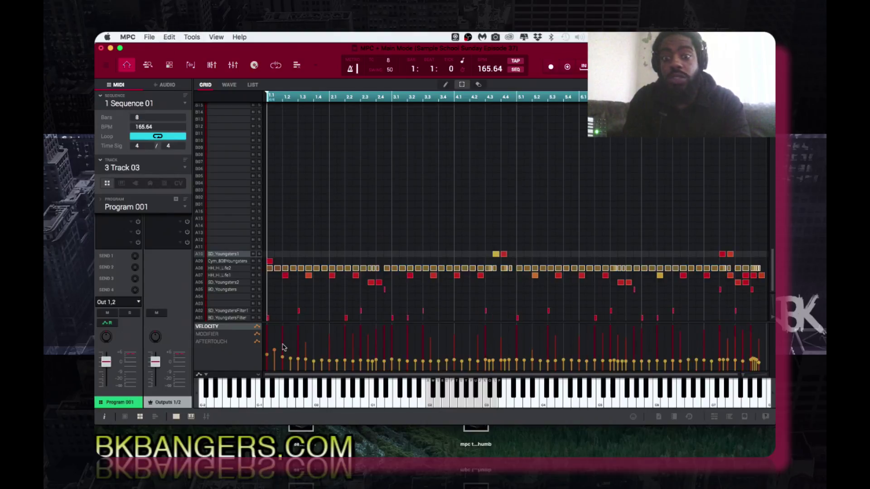
key("super+Down")
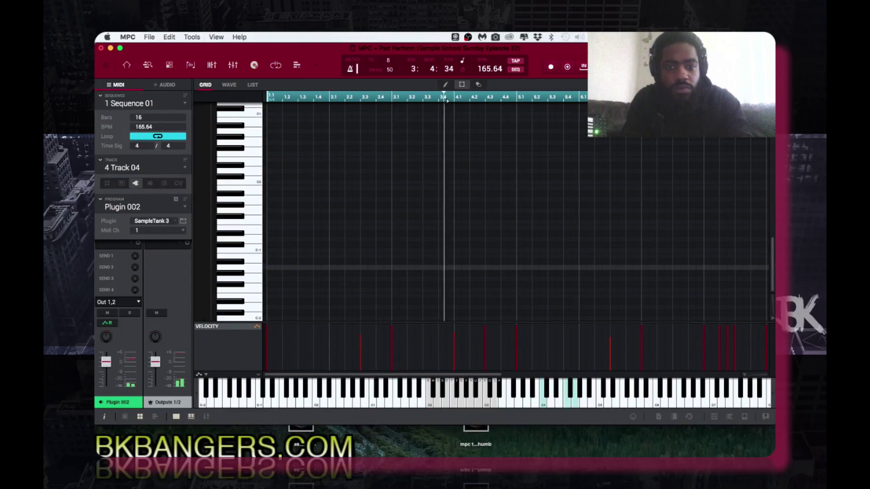
scroll(495, 219, "up", 10)
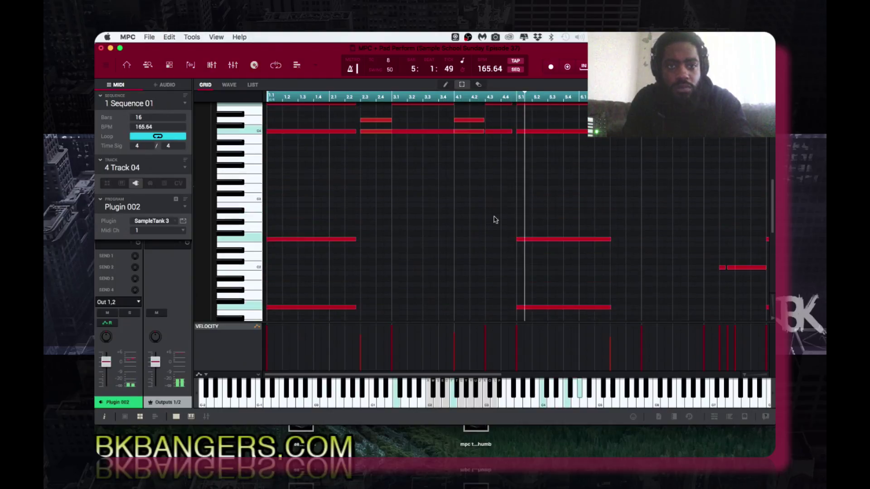
scroll(495, 220, "down", 5)
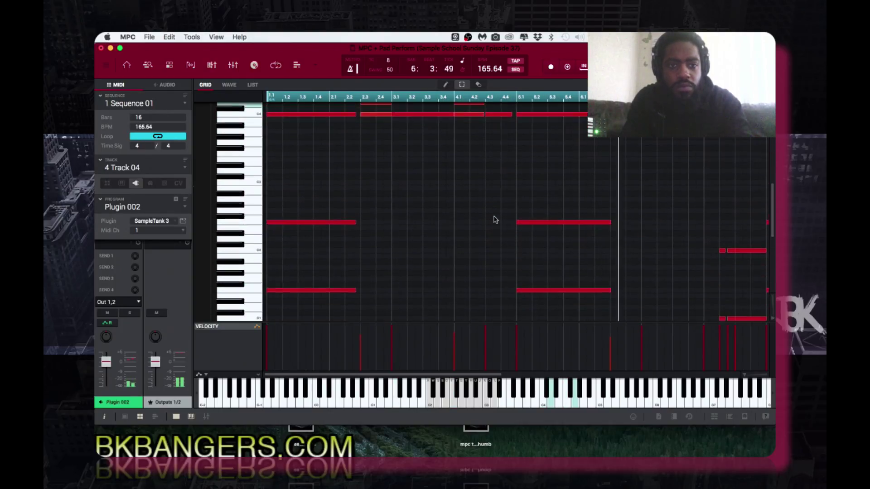
scroll(495, 220, "up", 4)
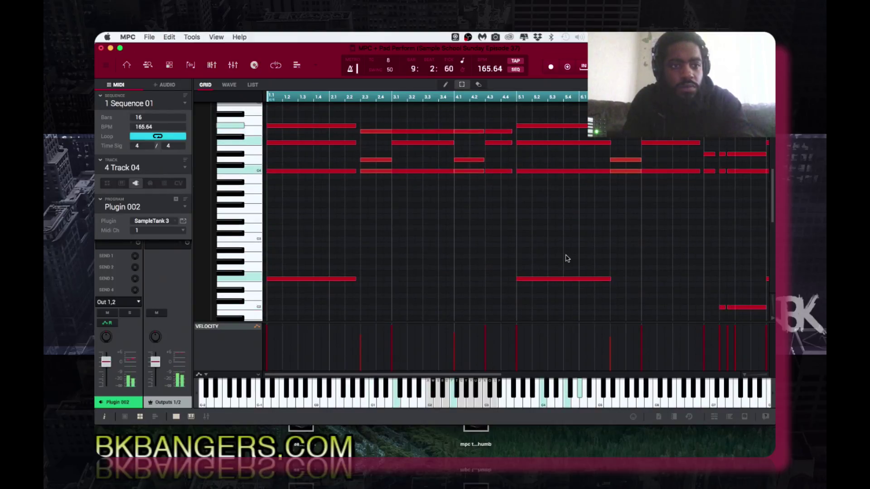
left_click_drag(747, 376, 713, 373)
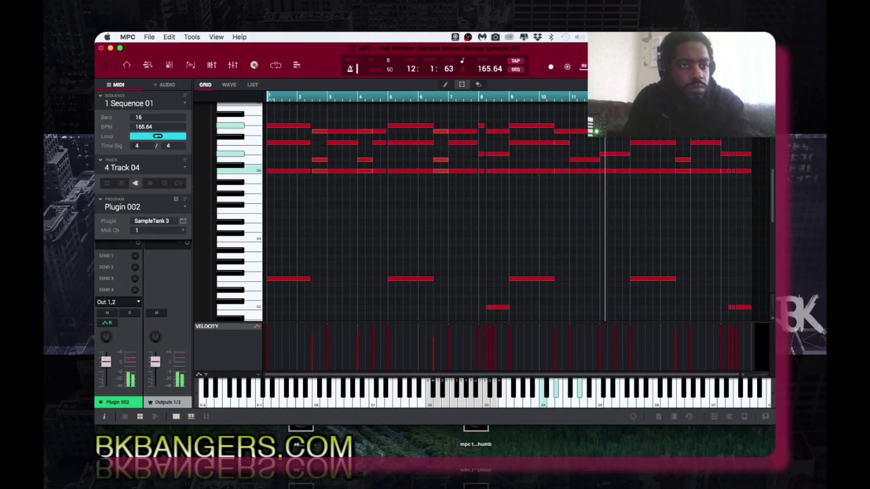
- Try to shorten the selected final chord at the end of bar 16
scroll(755, 297, "down", 5)
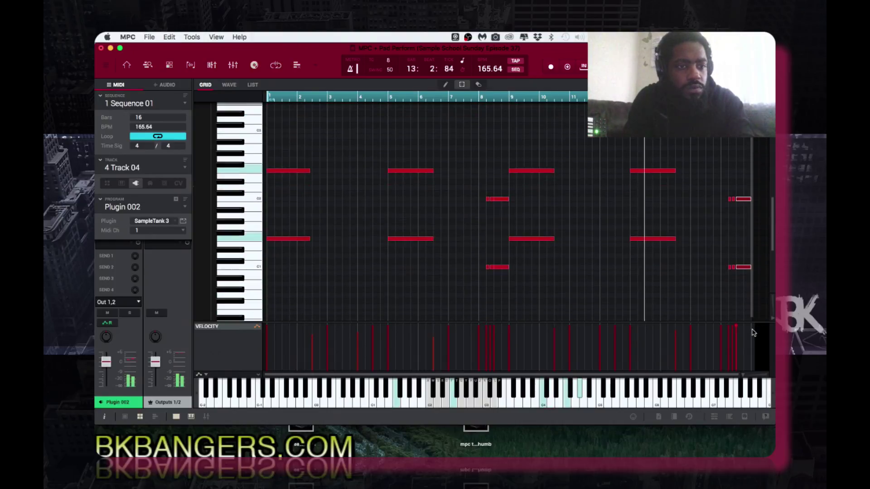
scroll(756, 297, "down", 1)
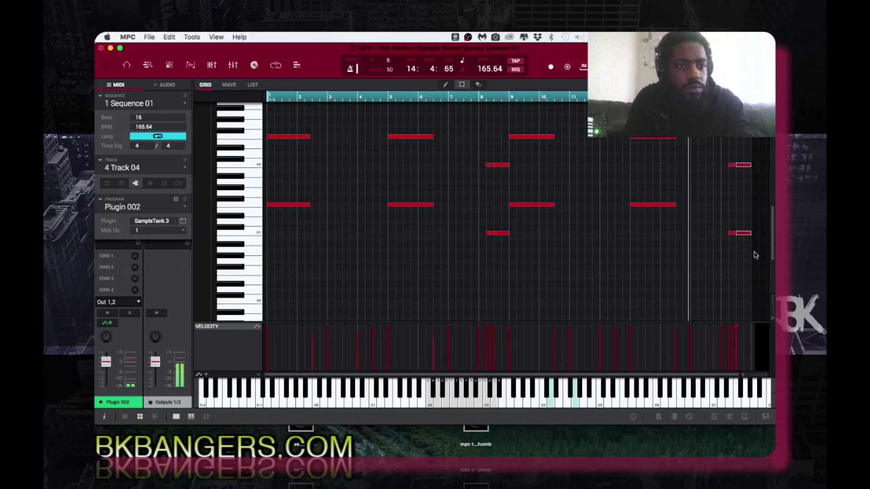
left_click_drag(753, 235, 743, 235)
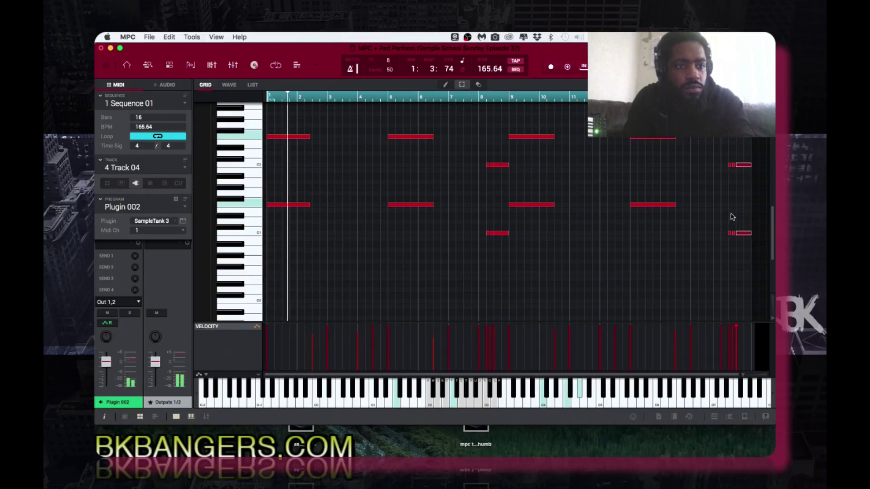
scroll(730, 217, "up", 4)
scroll(730, 216, "up", 1)
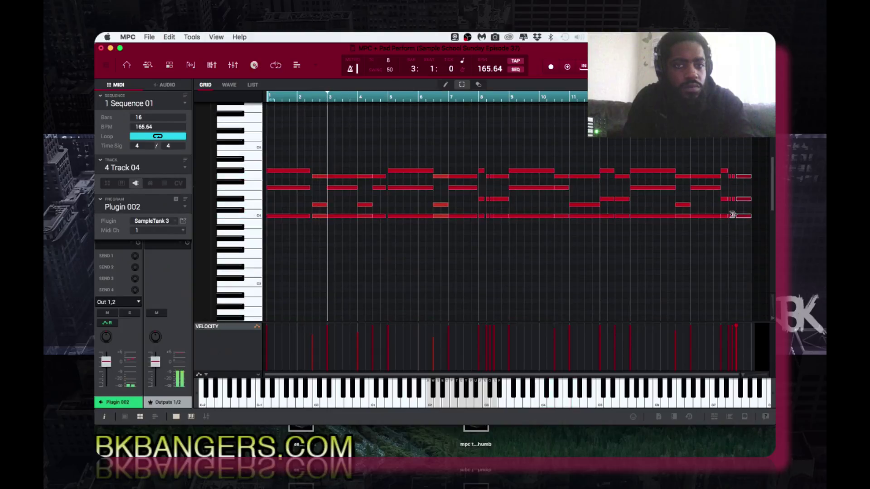
scroll(731, 216, "up", 3)
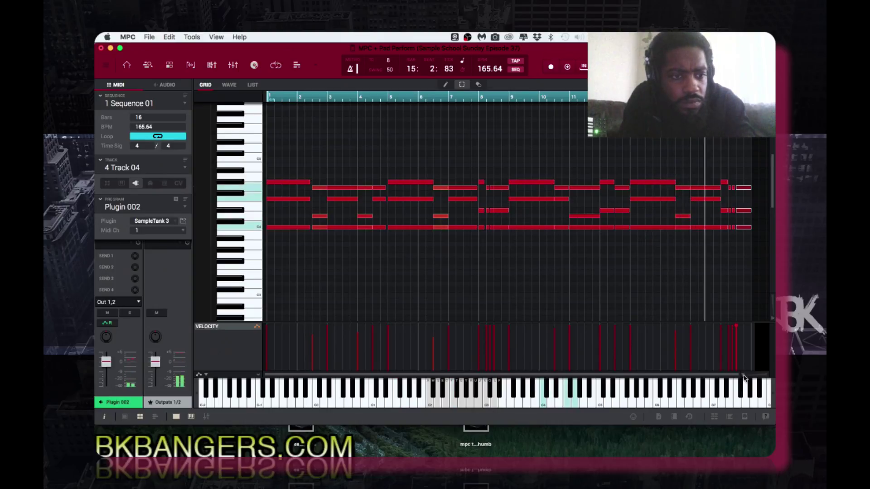
- Select the chord starting at 8.3 in Sequence 01's Track 04 and try to adjust its start edge
left_click_drag(743, 376, 748, 376)
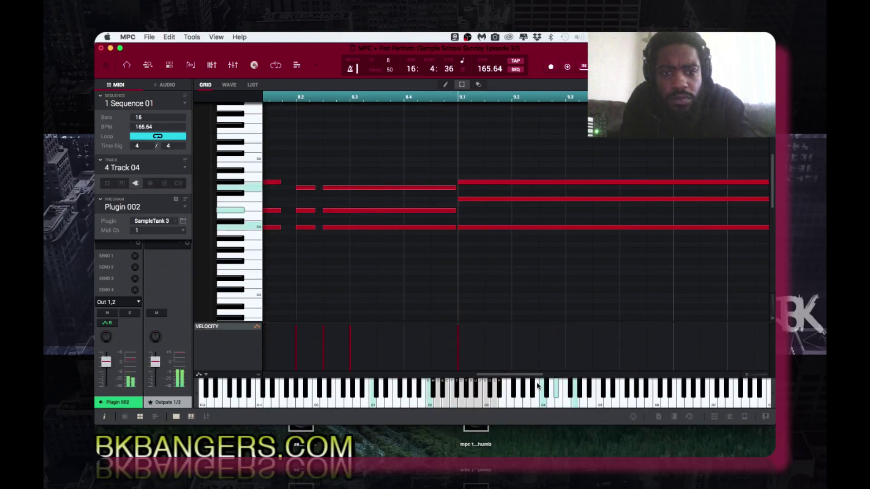
left_click_drag(523, 374, 495, 375)
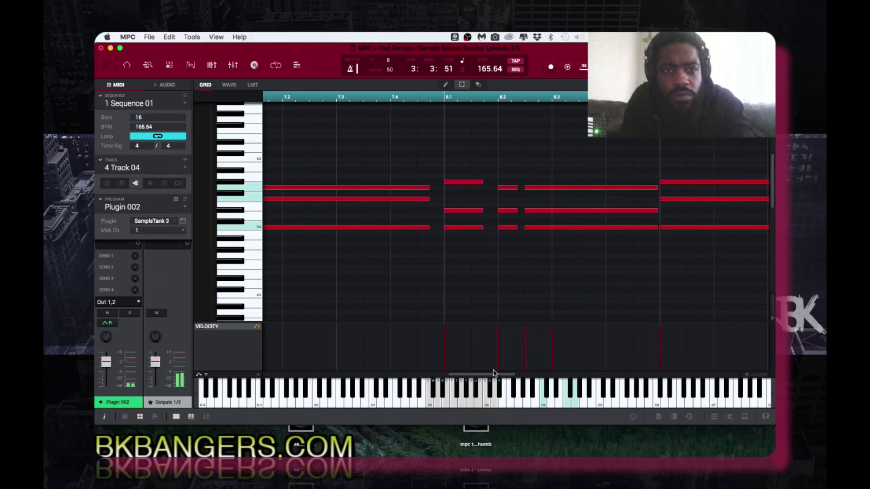
scroll(535, 273, "down", 10)
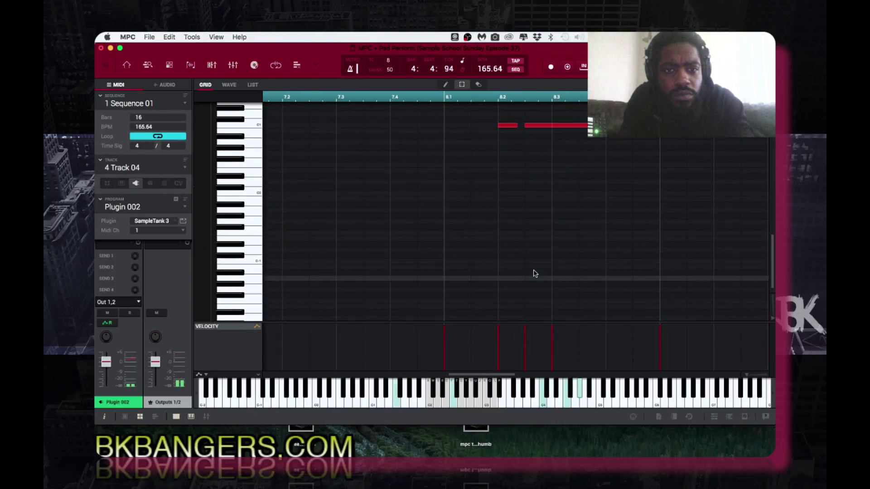
scroll(534, 273, "up", 10)
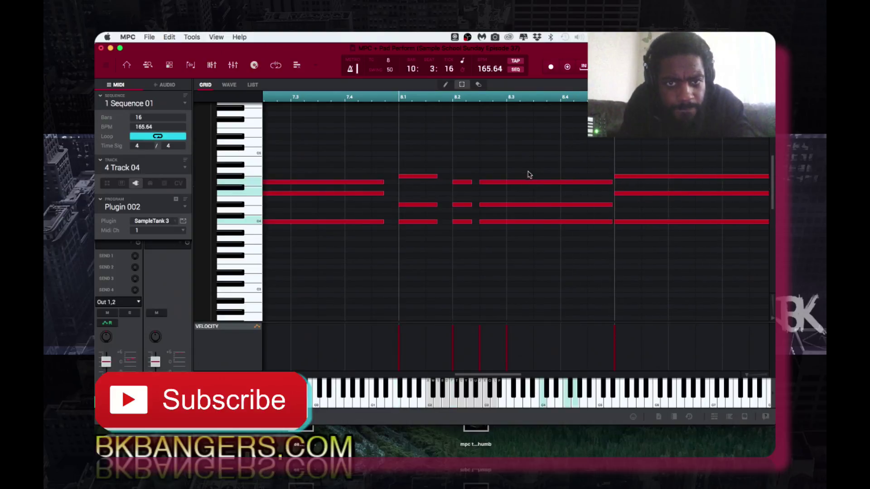
left_click_drag(528, 175, 527, 241)
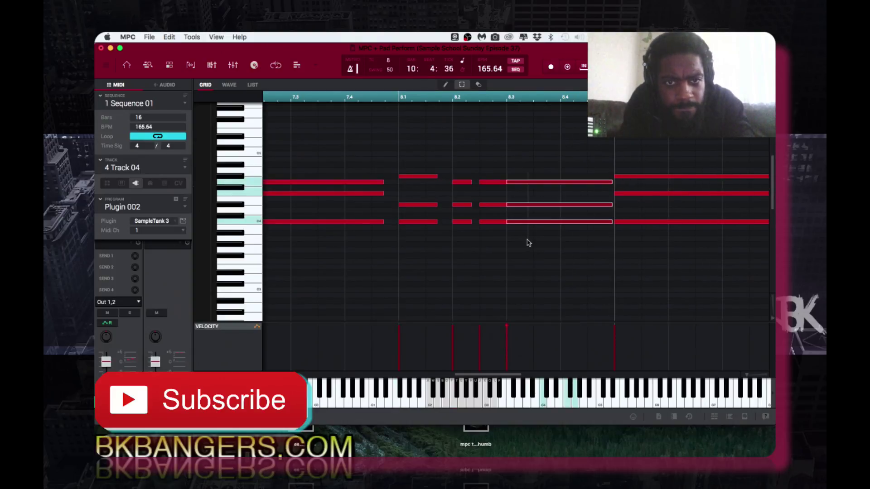
left_click(493, 171)
mouse_move(492, 194)
left_mouse_down()
mouse_move(495, 235)
mouse_move(506, 208)
mouse_move(499, 210)
left_mouse_up()
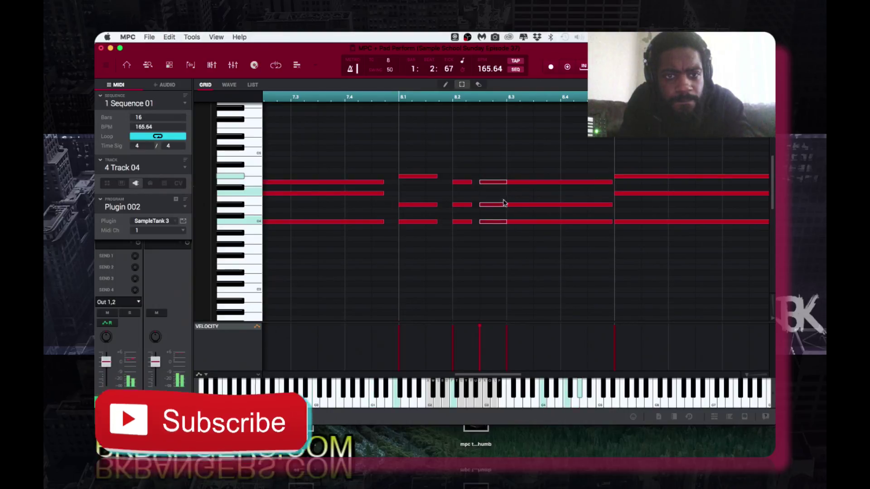
left_click_drag(516, 178, 515, 242)
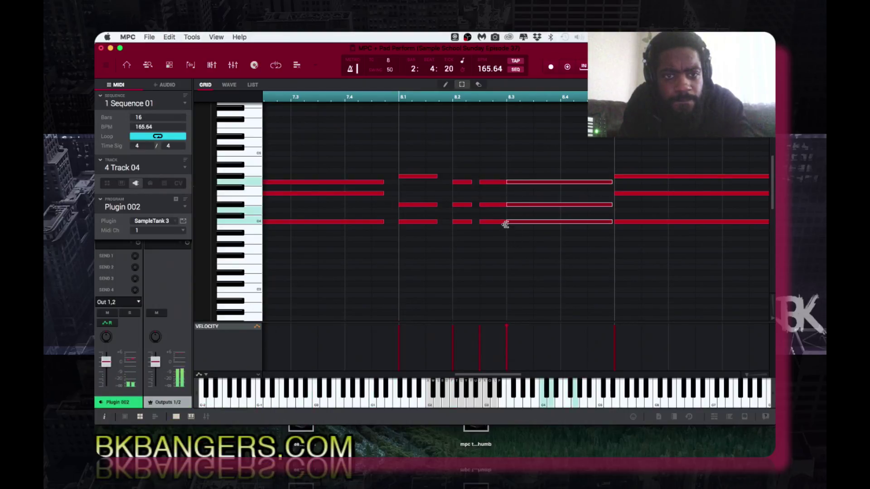
left_click(507, 223)
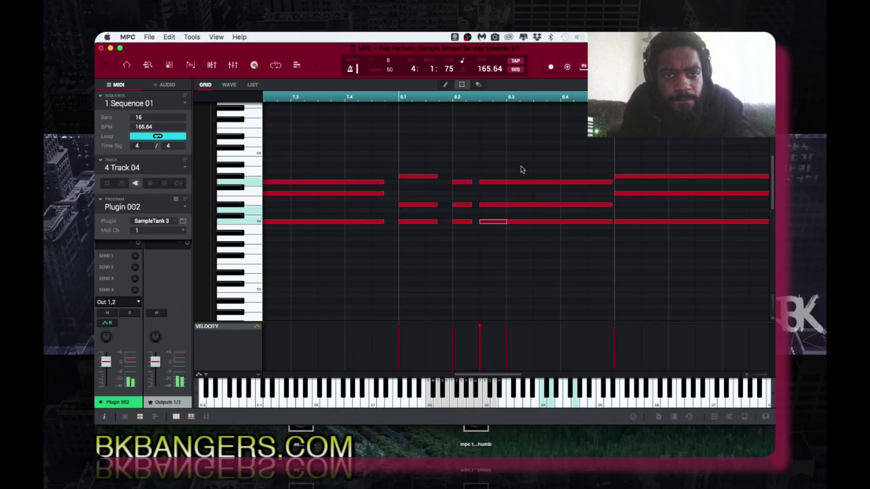
left_click_drag(520, 169, 516, 254)
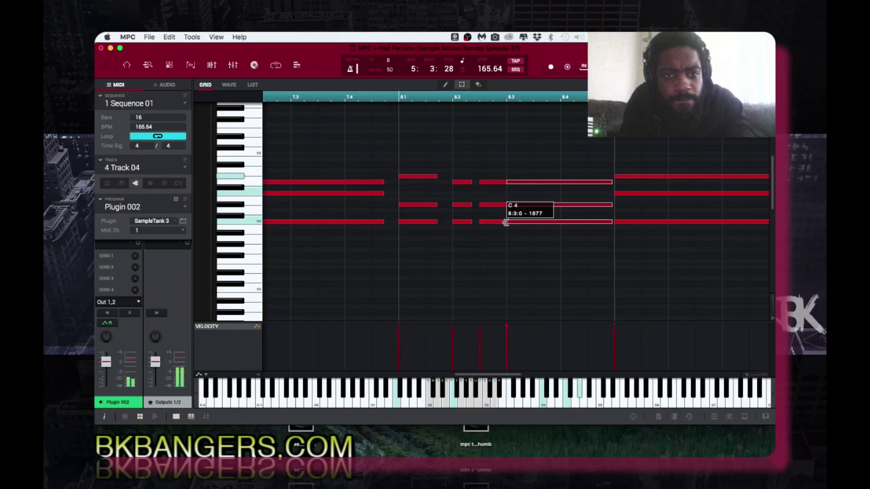
mouse_move(512, 225)
left_mouse_down()
mouse_move(533, 222)
mouse_move(509, 225)
left_mouse_up()
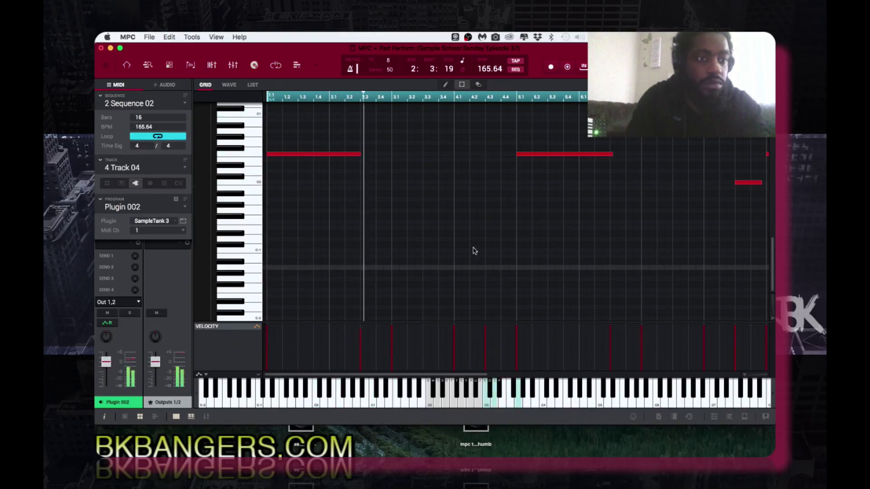
- Select the final chord's notes in the low and upper octaves at the end of bar 16 in Sequence 02's Track 04
left_click_drag(744, 375, 697, 371)
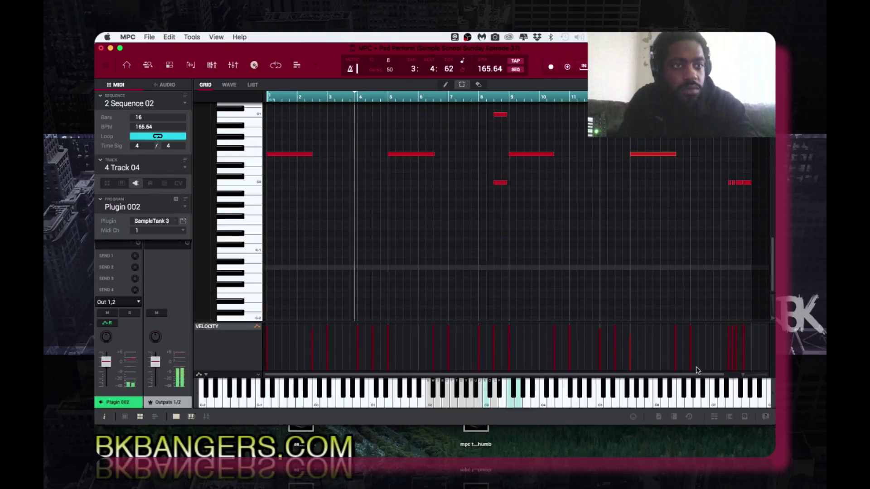
scroll(743, 196, "up", 5)
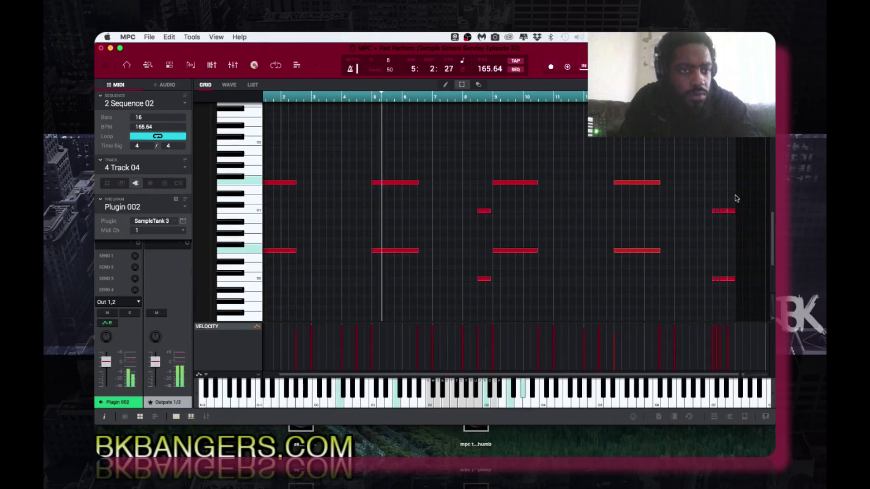
left_click_drag(730, 200, 730, 307)
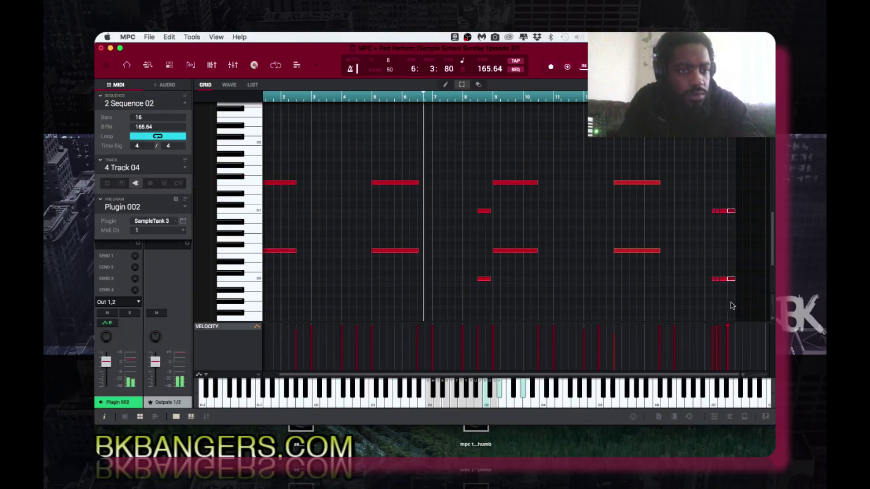
scroll(744, 305, "down", 5)
scroll(744, 307, "up", 5)
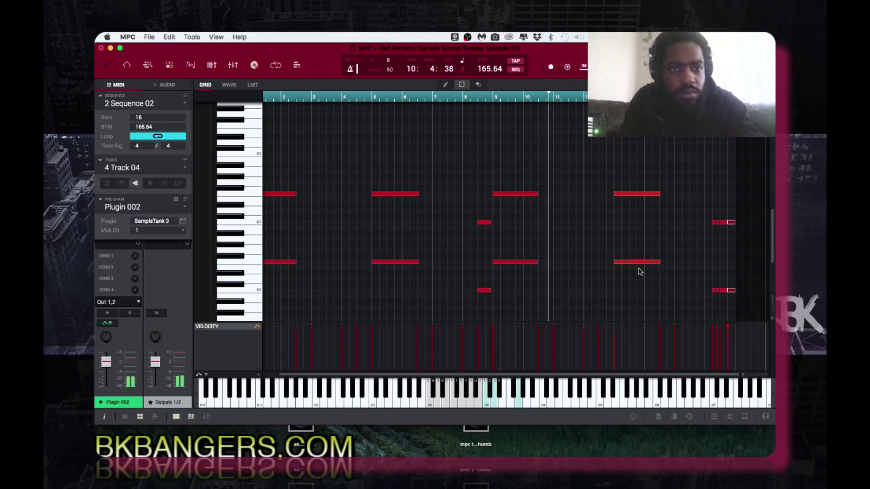
scroll(602, 277, "up", 5)
scroll(605, 277, "up", 1)
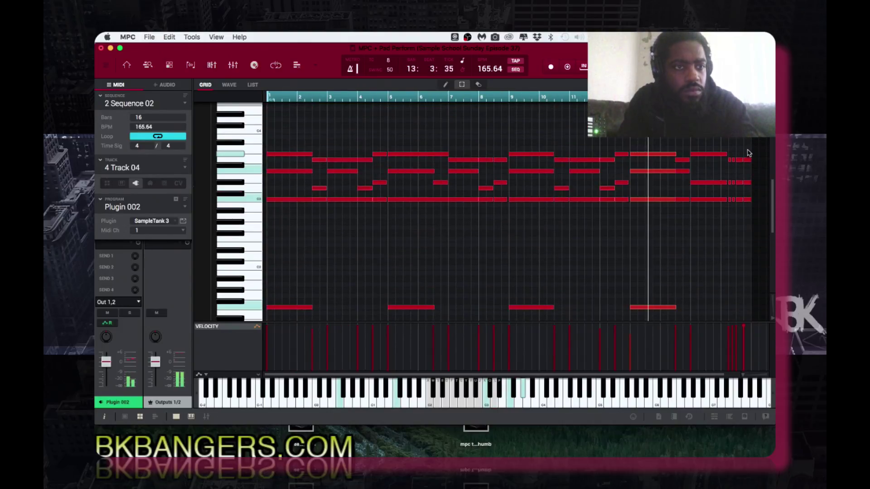
left_click_drag(747, 150, 750, 201)
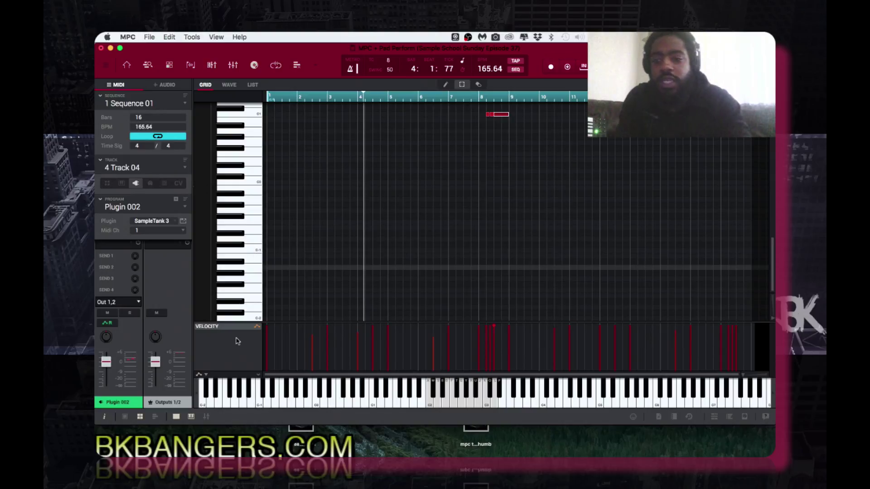
- Open the SampleTank 3 instrument window for Plugin 002 and show its Mix page
left_click(182, 221)
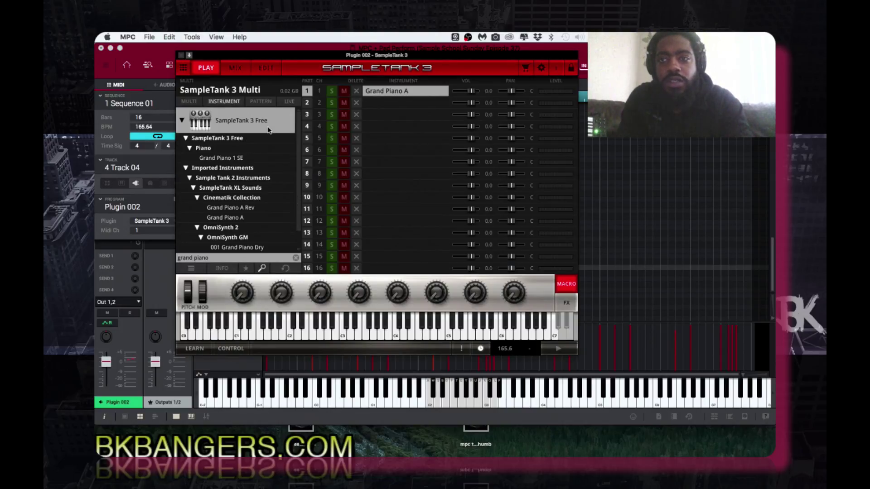
left_click(236, 68)
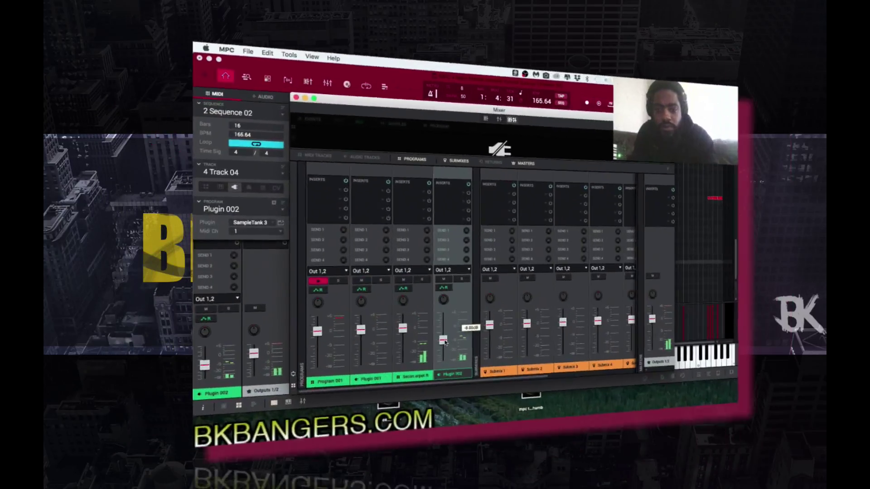
- Lower Plugin 002 to about -5.11 dB and the Flying Carpet Ride program to about -3.08 dB, and switch off the metronome
left_click_drag(365, 346, 368, 356)
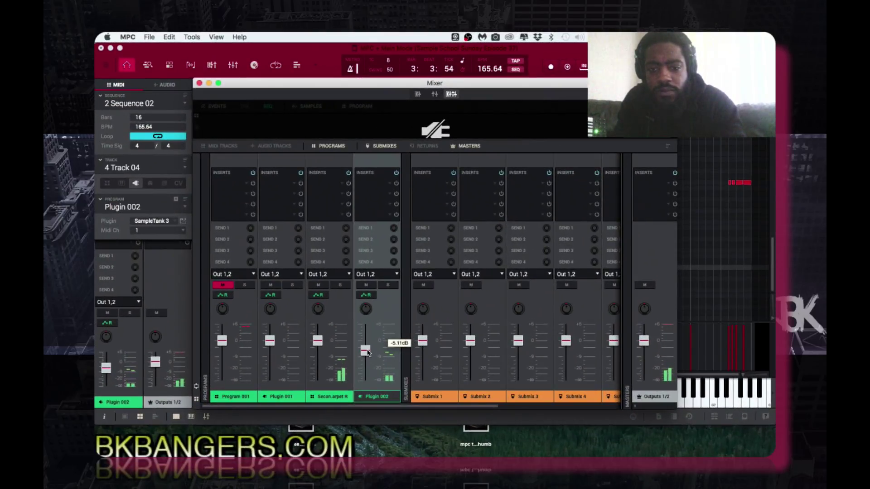
left_click_drag(319, 343, 318, 344)
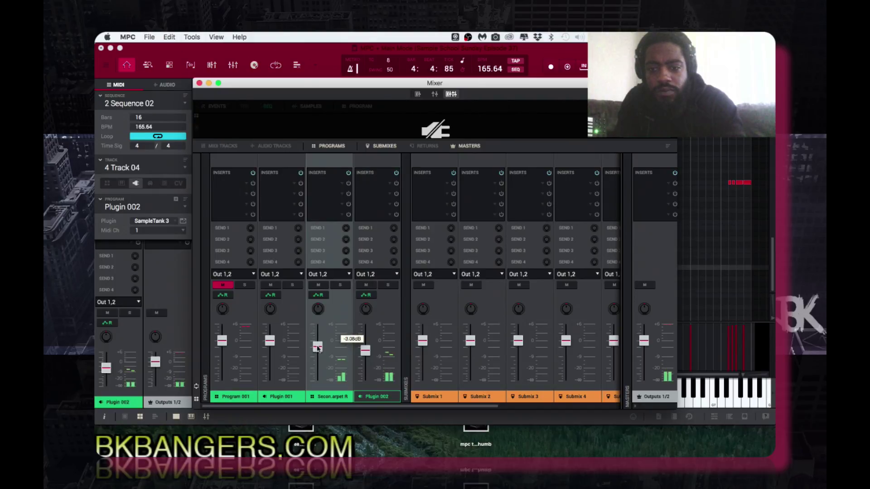
left_click(349, 73)
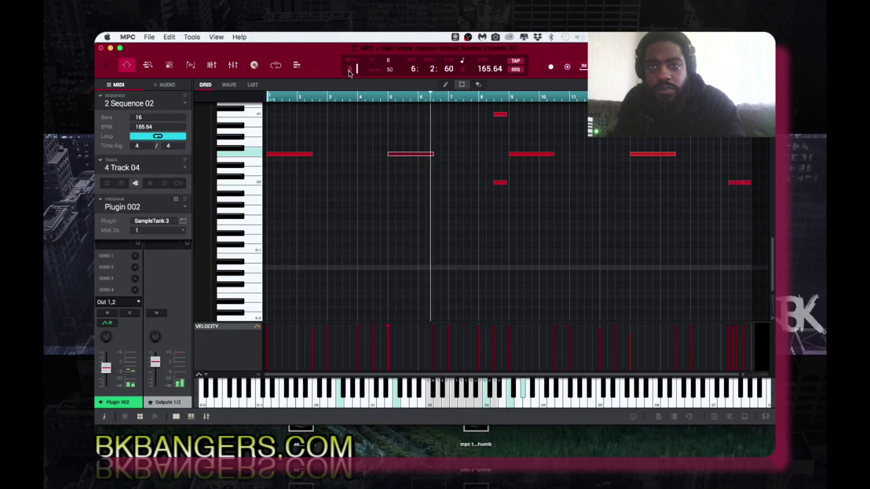
- Lower the Plugin 002 level further, below -7.22 dB, in the mixer and unmute Program 001
left_click(207, 417)
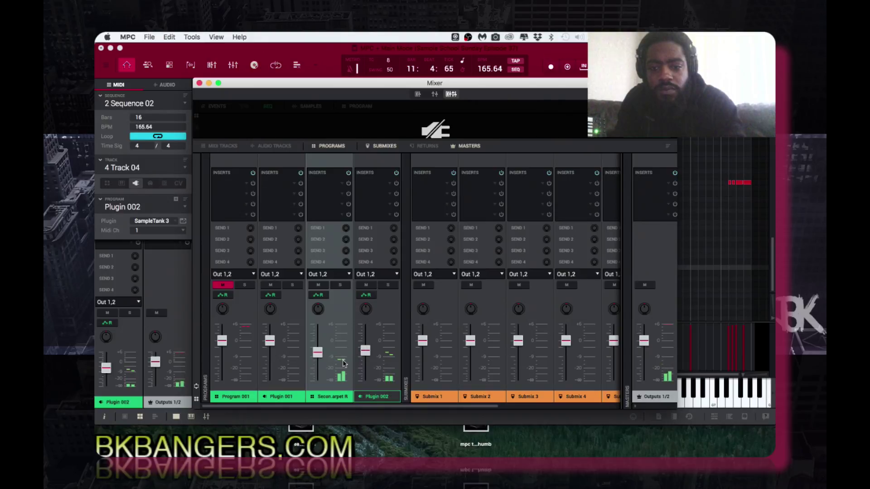
left_click_drag(365, 352, 366, 354)
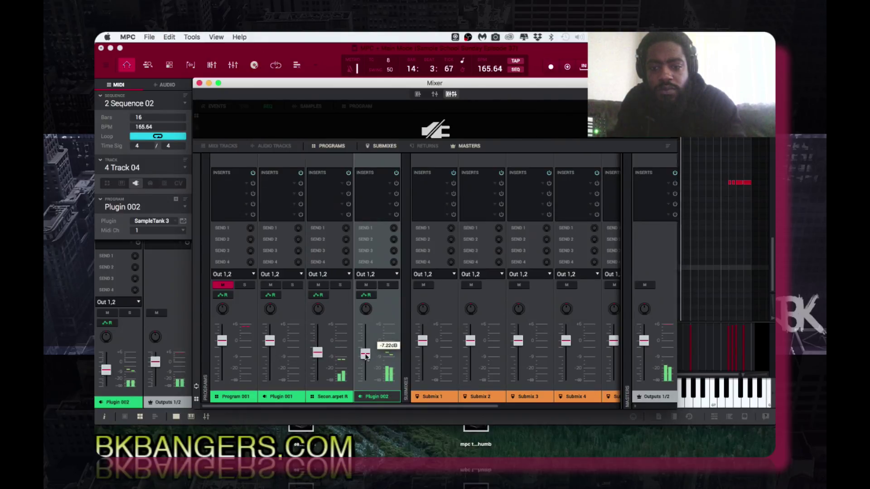
left_click_drag(367, 357, 366, 360)
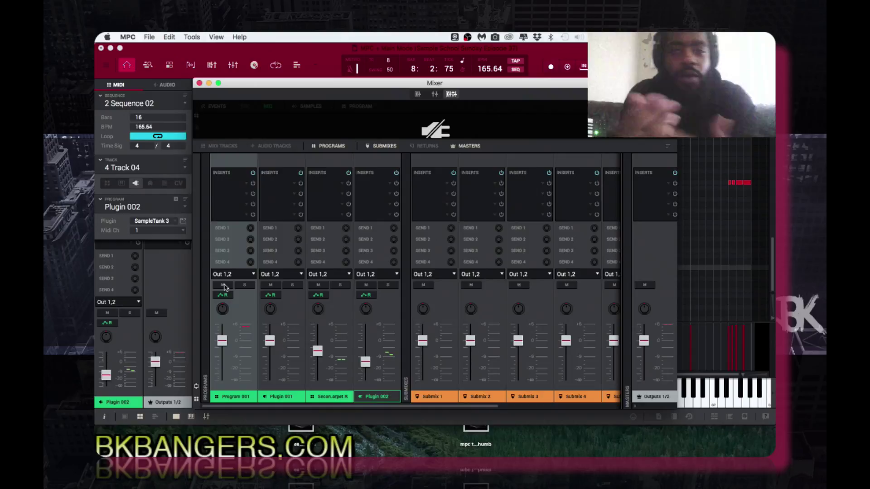
left_click(223, 284)
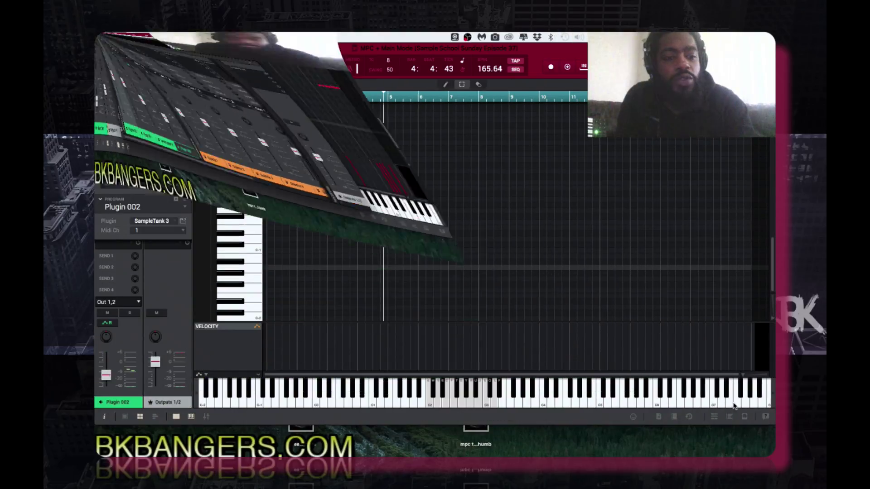
- Browse the sound folders in the file browser for an 808 sample
left_click(745, 417)
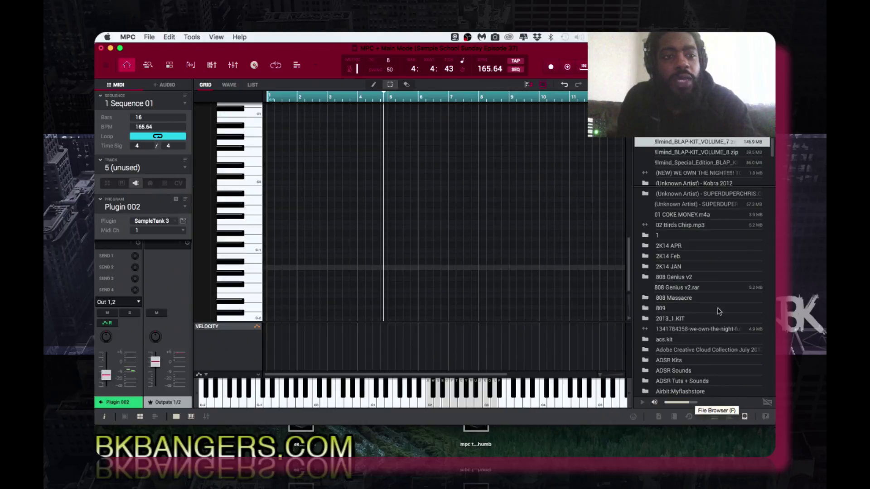
scroll(719, 311, "down", 10)
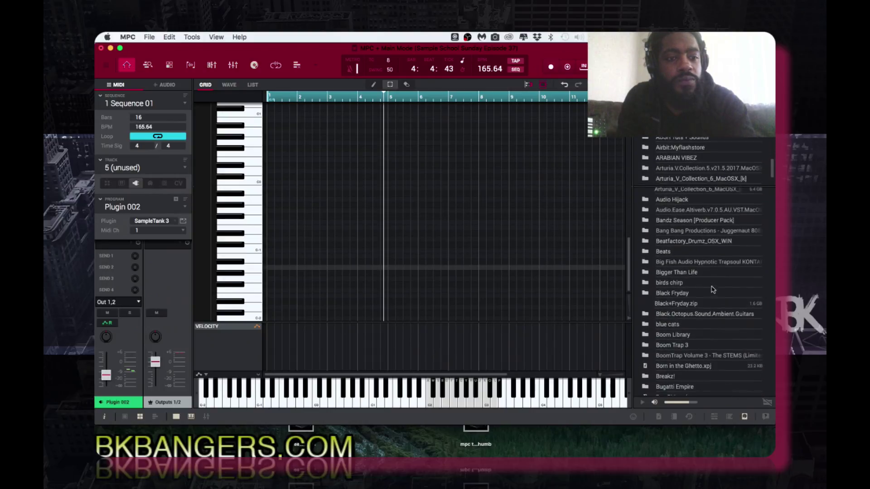
scroll(712, 290, "down", 5)
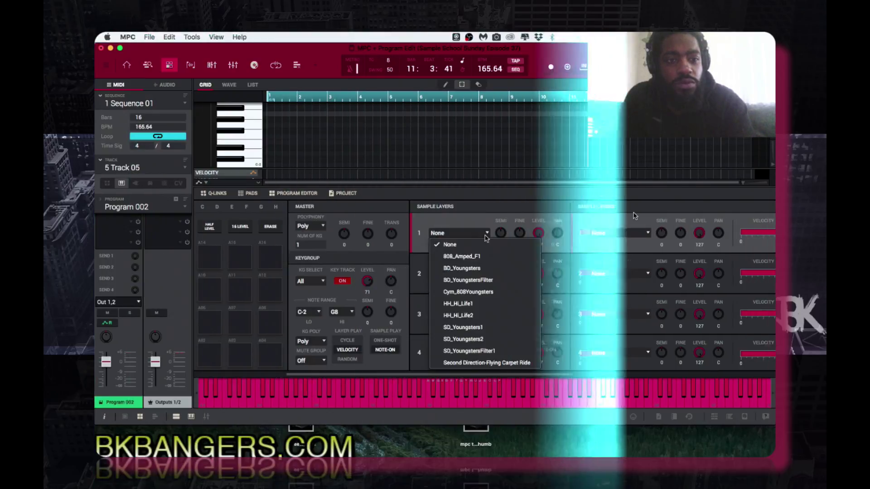
- Assign 808_Amped_F1 to sample layer 1 of Program 002 on Track 05 and open that layer's root note choices
left_click(467, 257)
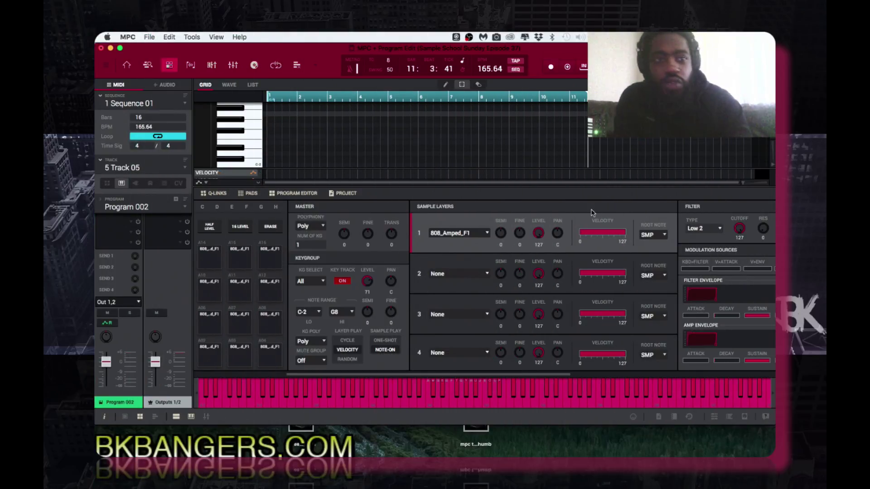
scroll(592, 213, "right", 5)
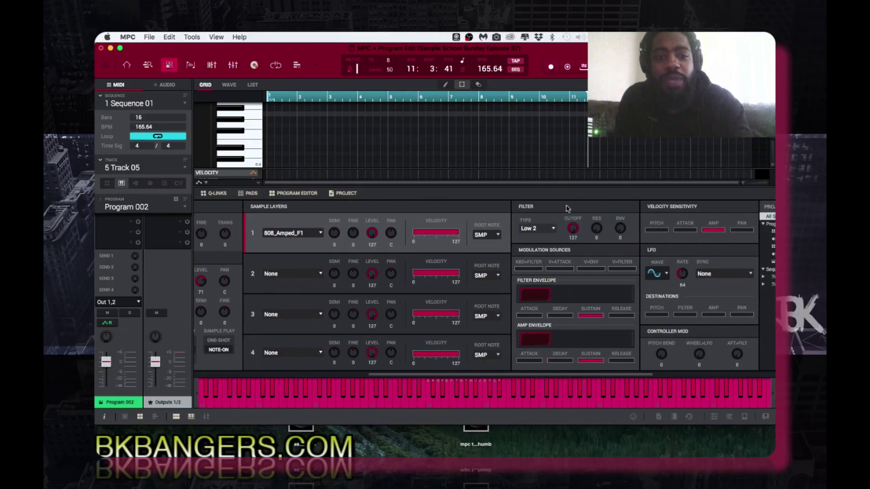
left_click(497, 235)
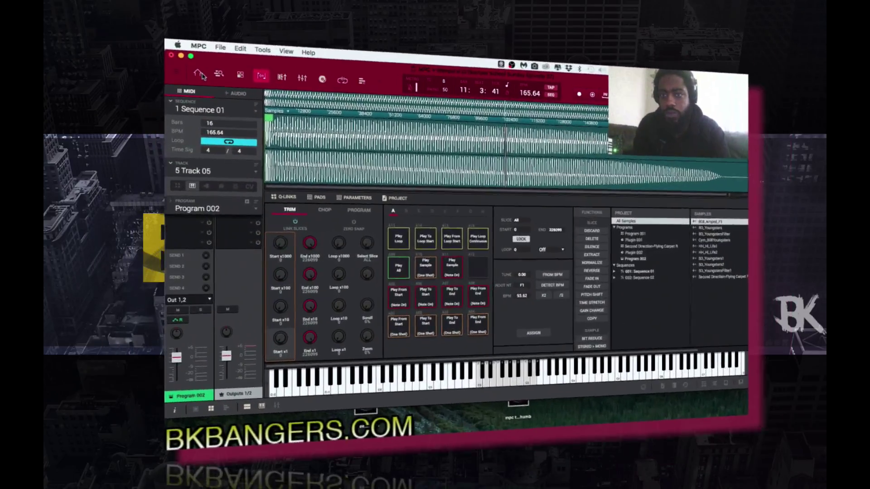
- Return to Main Mode and save the project
left_click(306, 86)
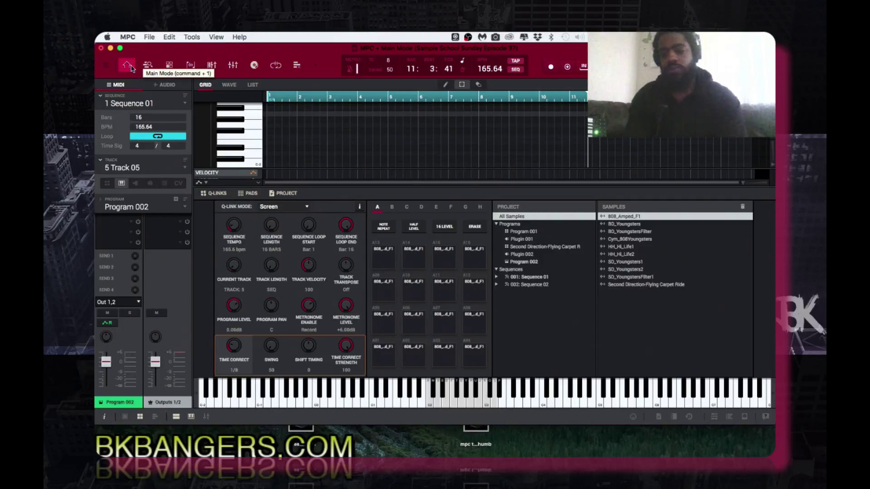
key("super+s")
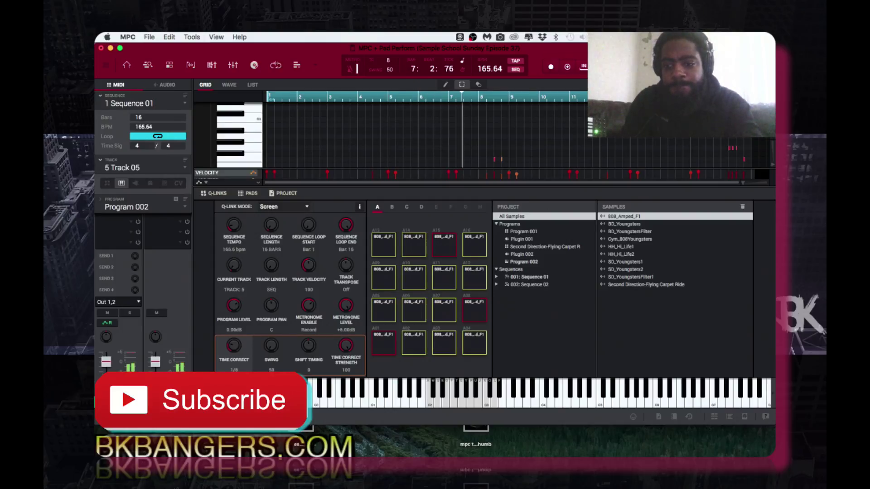
- Lower the velocity of the three close-set notes near the end of Track 05 in Sequence 01
scroll(501, 246, "down", 5)
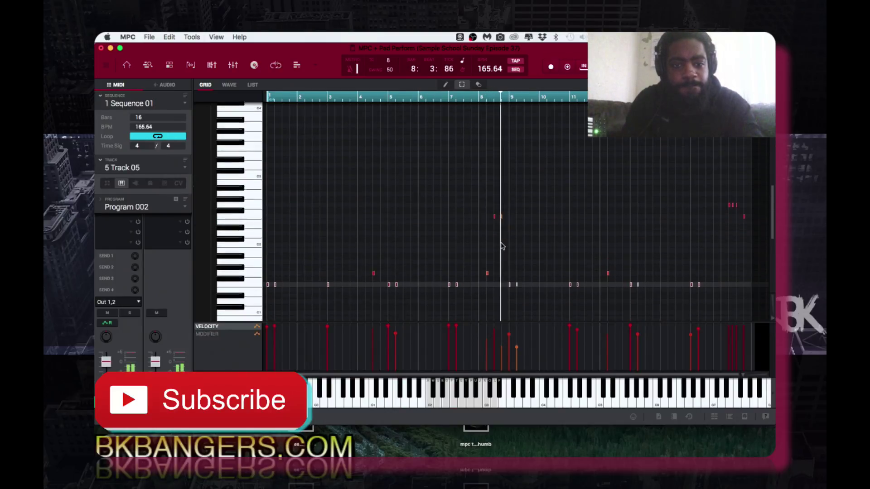
scroll(502, 245, "down", 2)
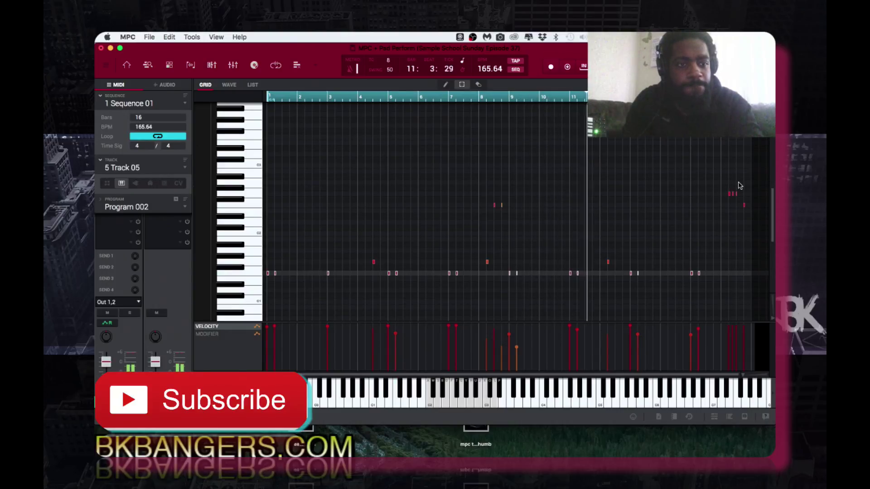
left_click_drag(739, 185, 726, 198)
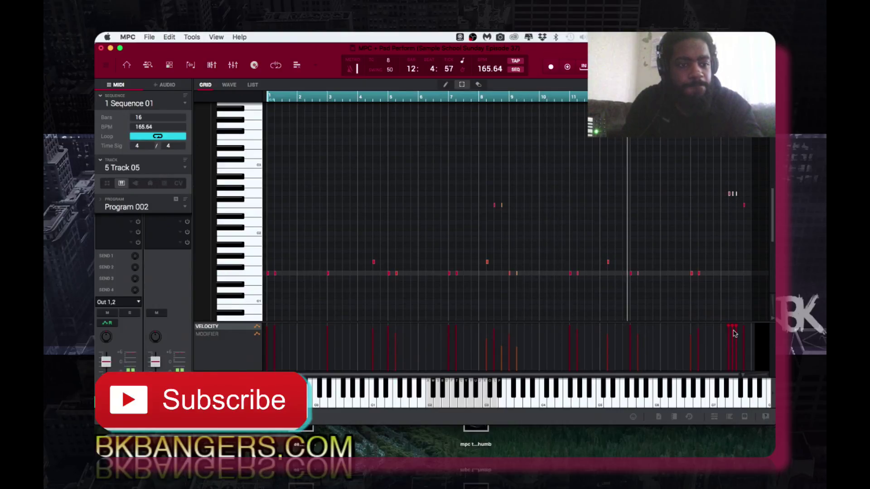
left_click_drag(735, 334, 731, 340)
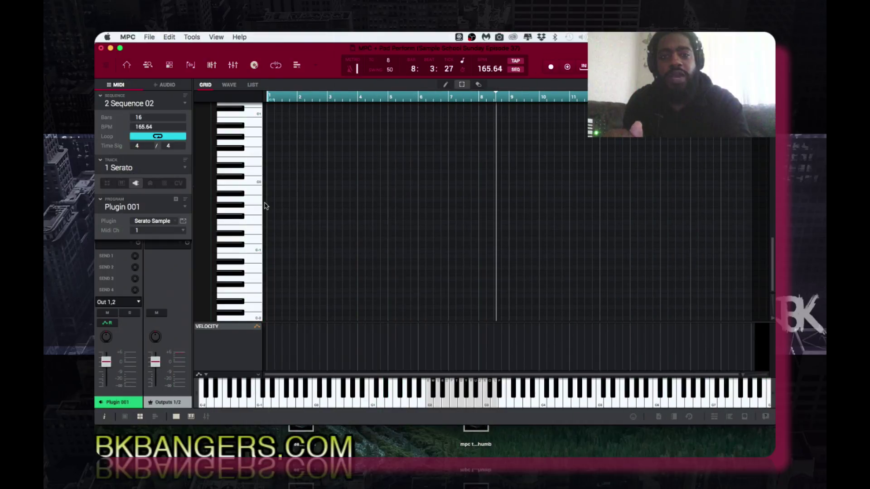
- Open the Serato Sample plugin for the Serato track and save the project
left_click(185, 223)
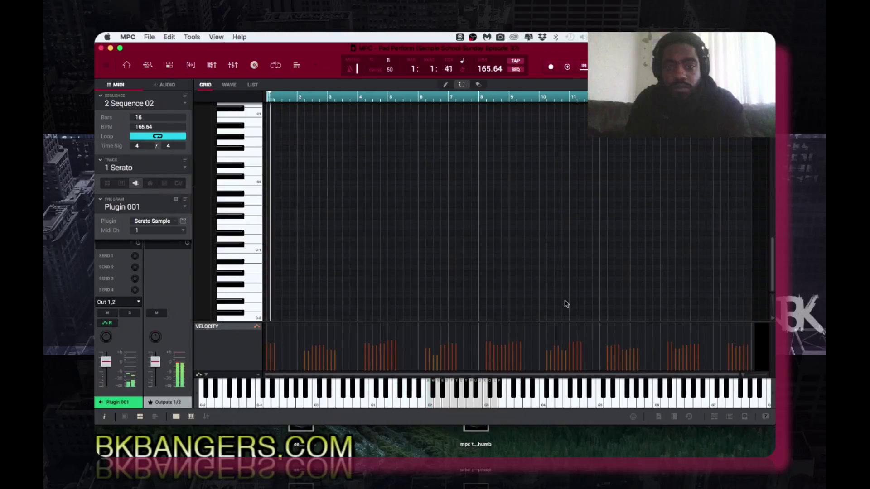
key("alt")
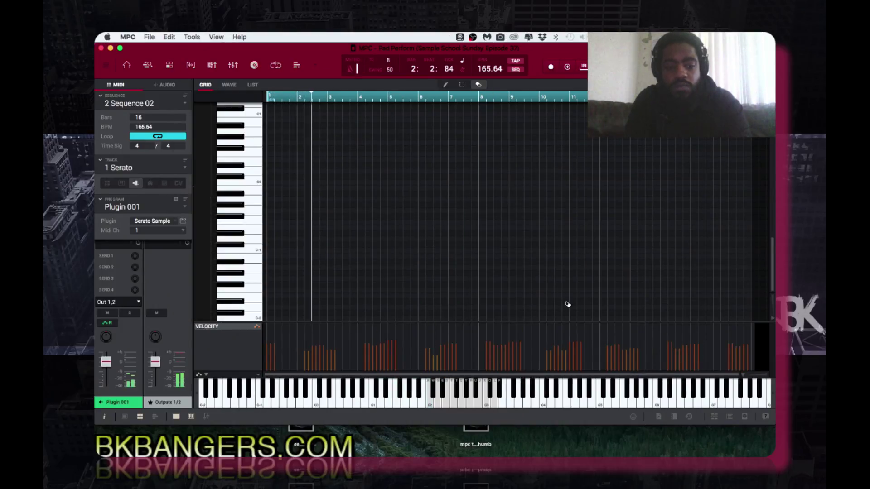
key("alt+Up")
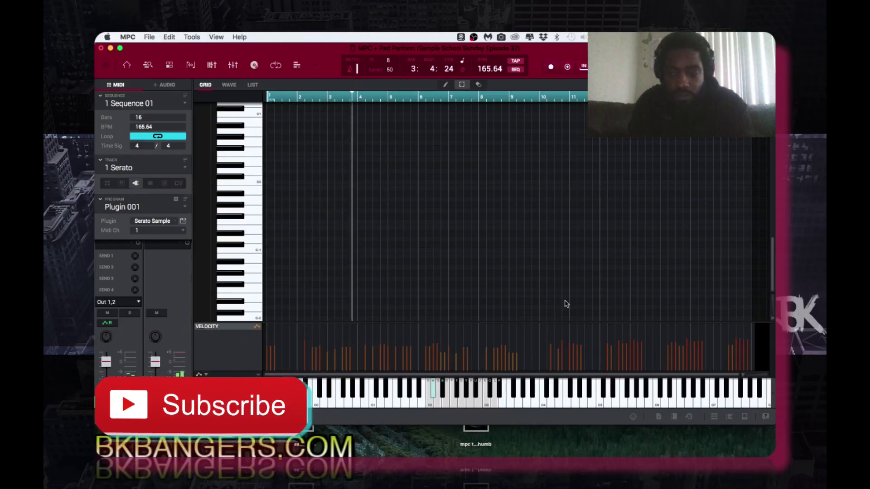
key("super+s")
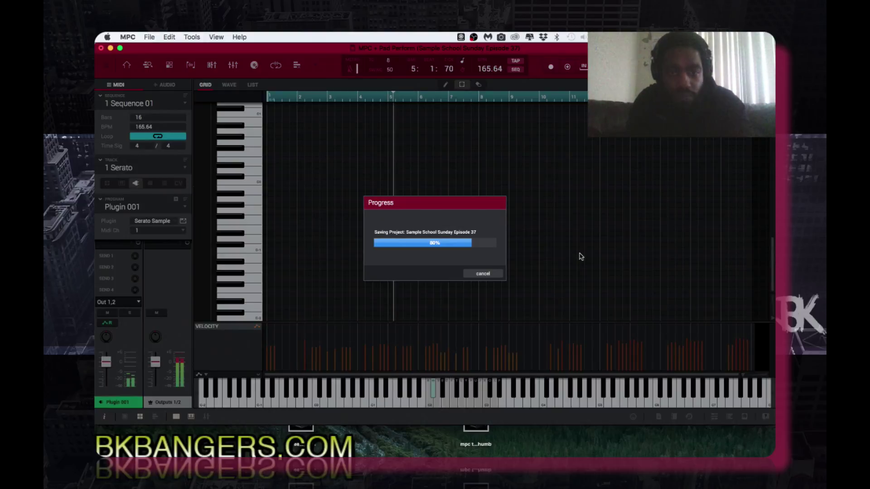
scroll(582, 257, "up", 3)
scroll(581, 257, "up", 8)
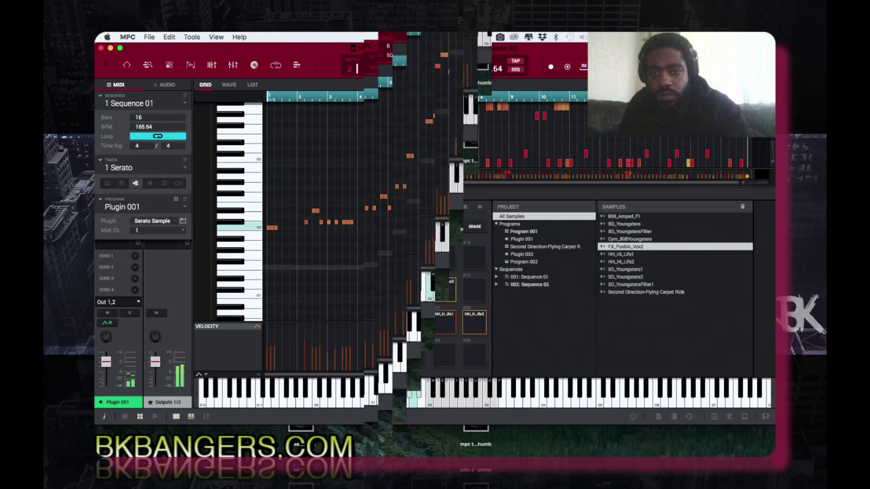
- Open the mixer and briefly solo the Second Direction-Flying Carpet Ride program to check its level
left_click(206, 416)
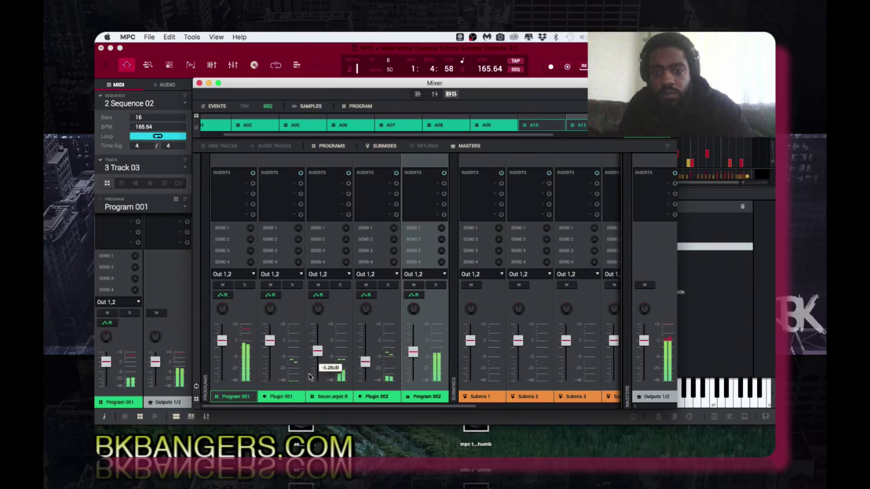
mouse_move(408, 352)
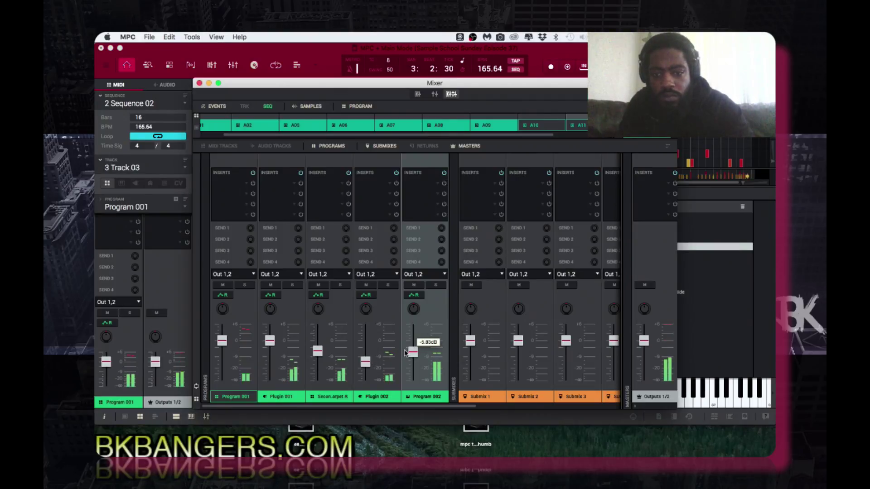
left_click(341, 286)
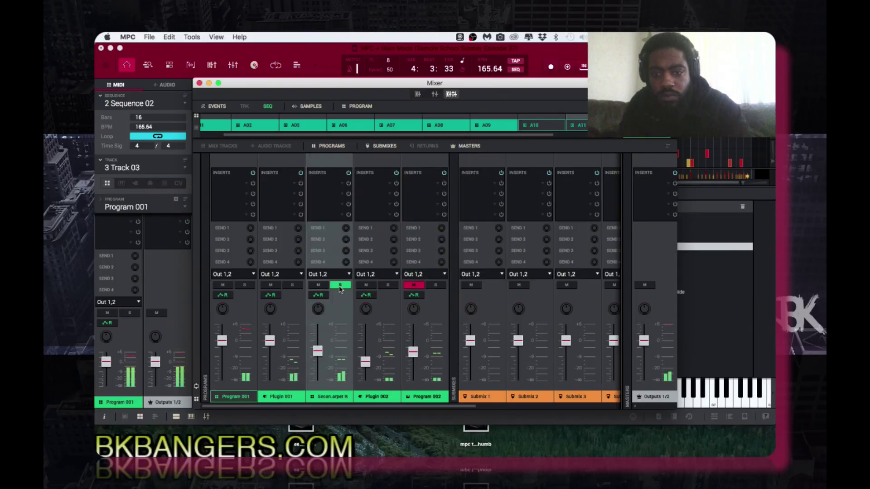
left_click(341, 285)
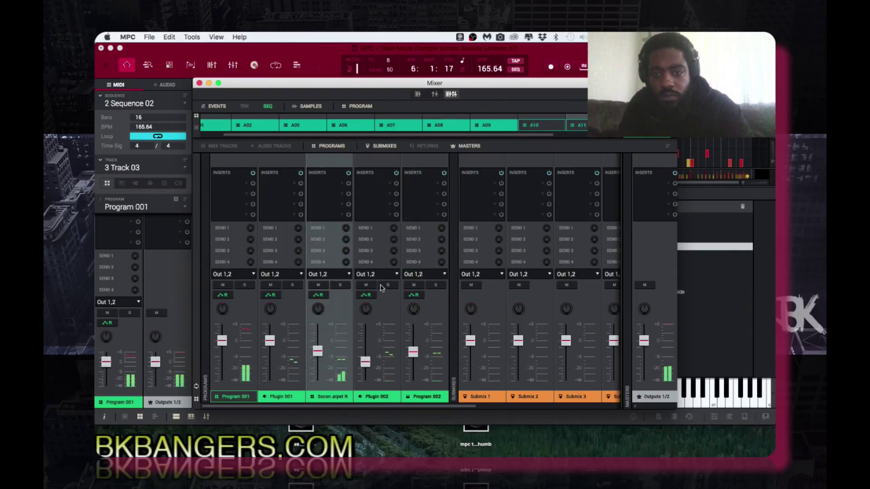
- Mute Program 001, audition Plugin 001 in solo and lower its level to -8.37 dB
left_click(226, 287)
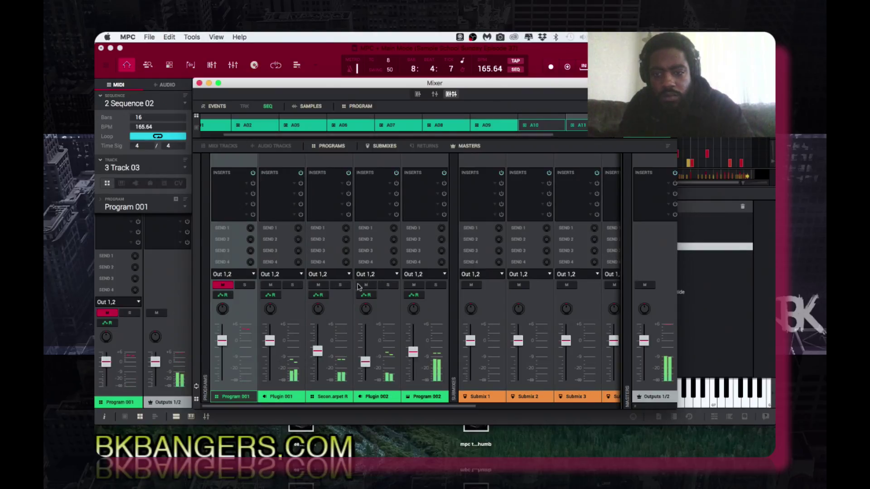
left_click(293, 286)
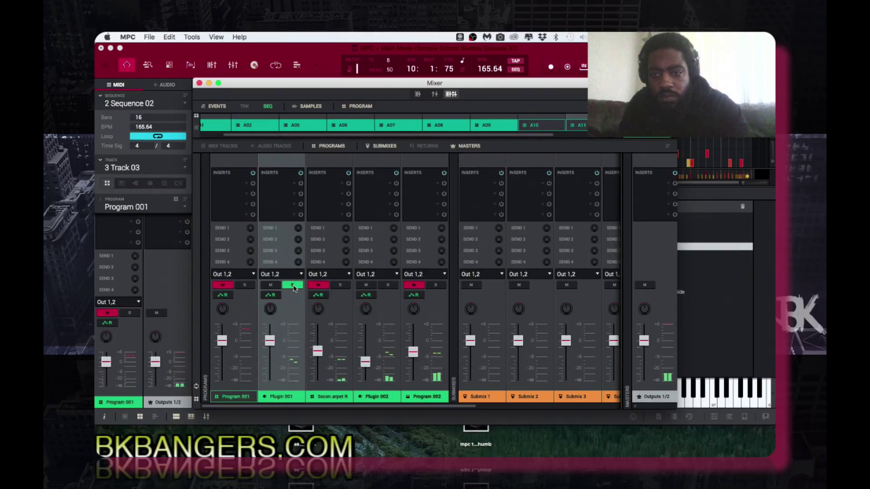
left_click(293, 285)
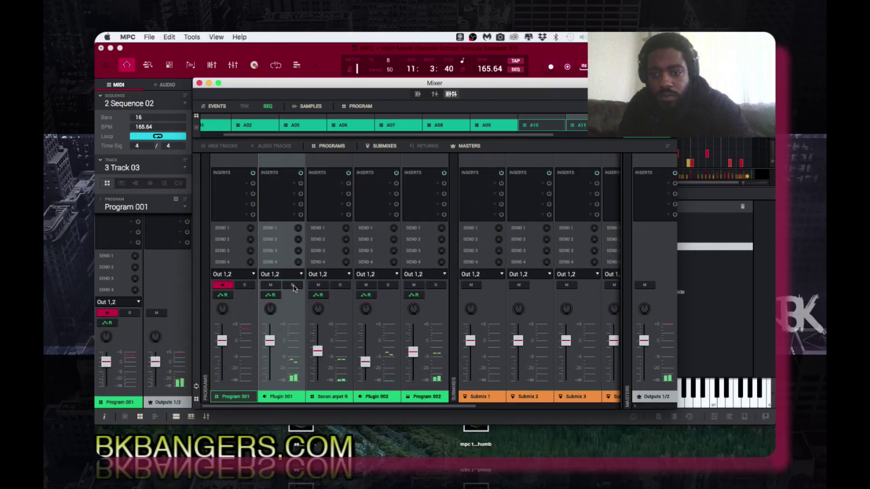
mouse_move(277, 334)
left_click_drag(271, 345, 273, 359)
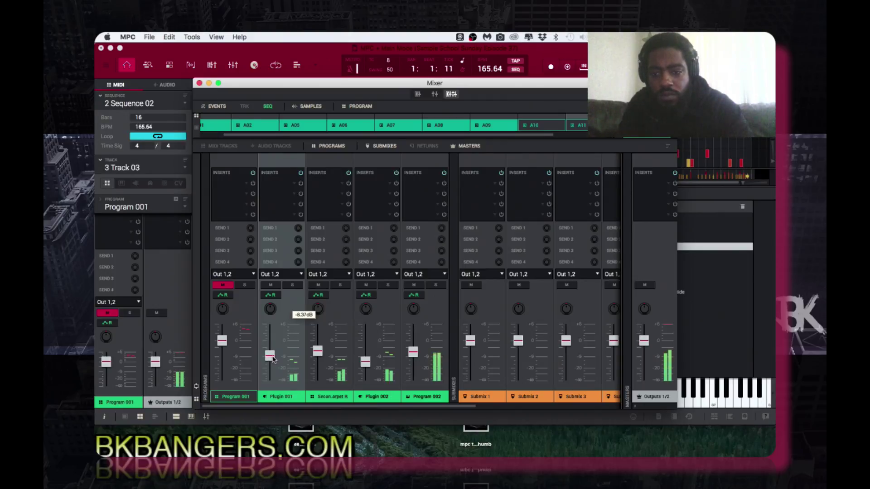
- Set Program 002 to -6.92 dB and Plugin 001 to -6.44 dB in the mixer, and unmute Program 001
left_click(412, 353)
left_click_drag(413, 353, 412, 356)
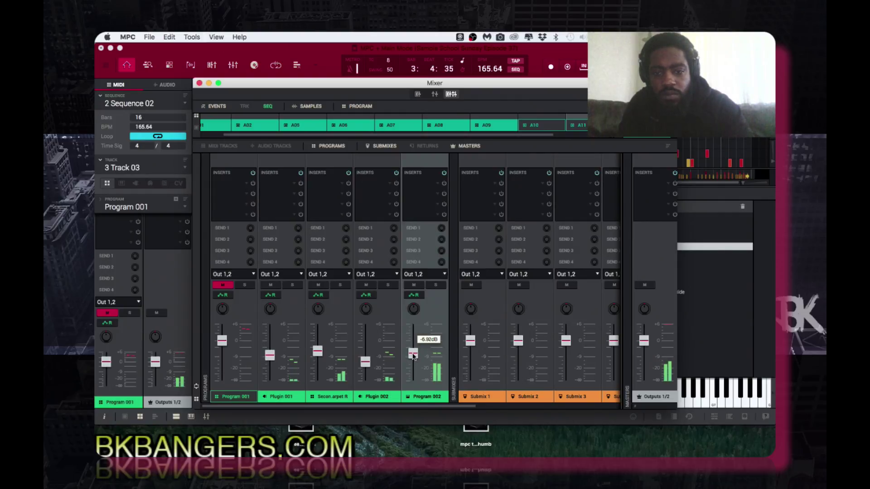
left_click(271, 355)
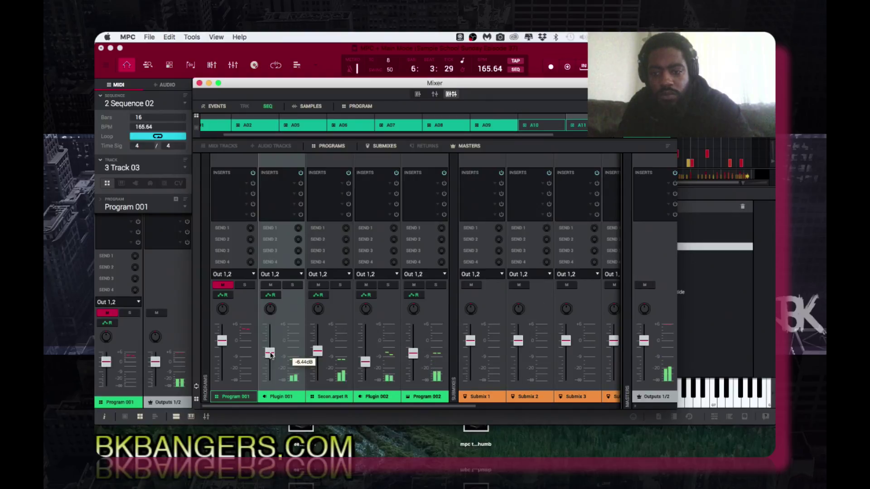
left_click(227, 285)
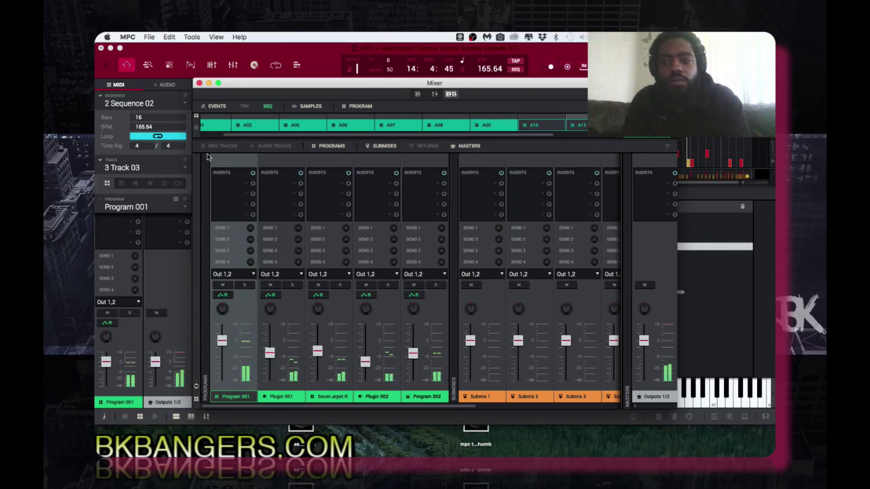
- Close the mixer and save the project
left_click(198, 83)
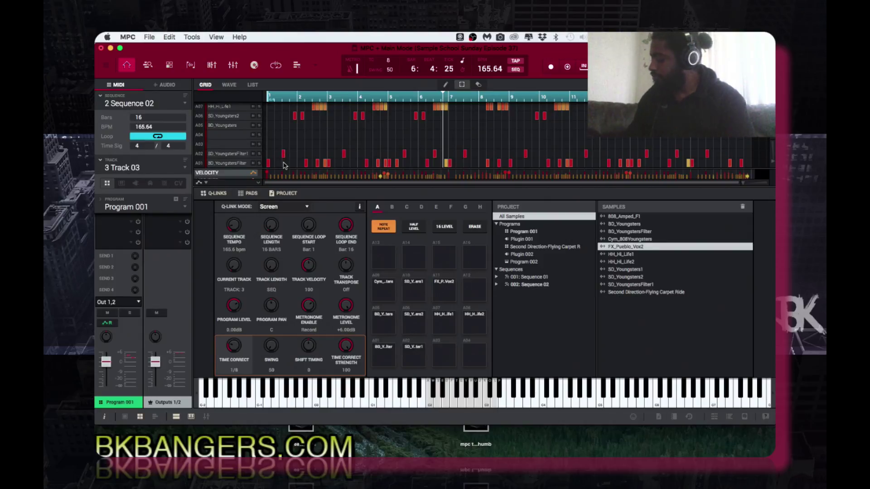
key("super+s")
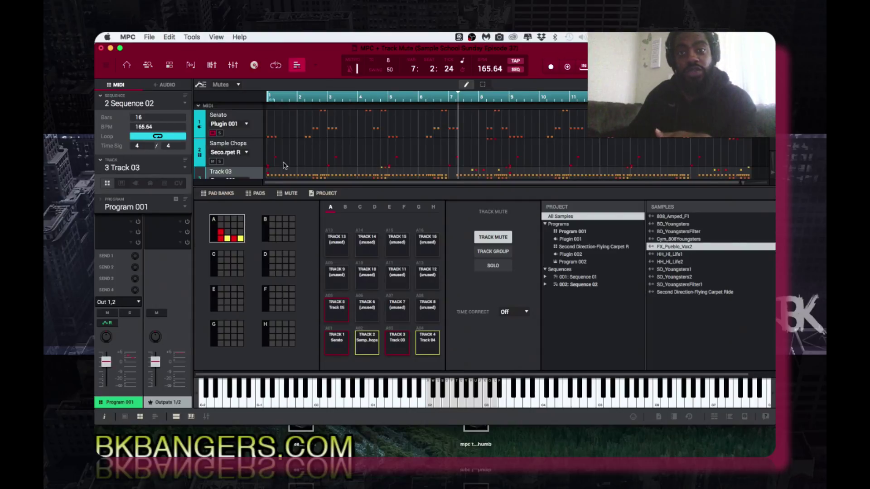
- Unmute the Serato track and, in Sequence 01, repeatedly mute and unmute Track 03 during playback
key("a")
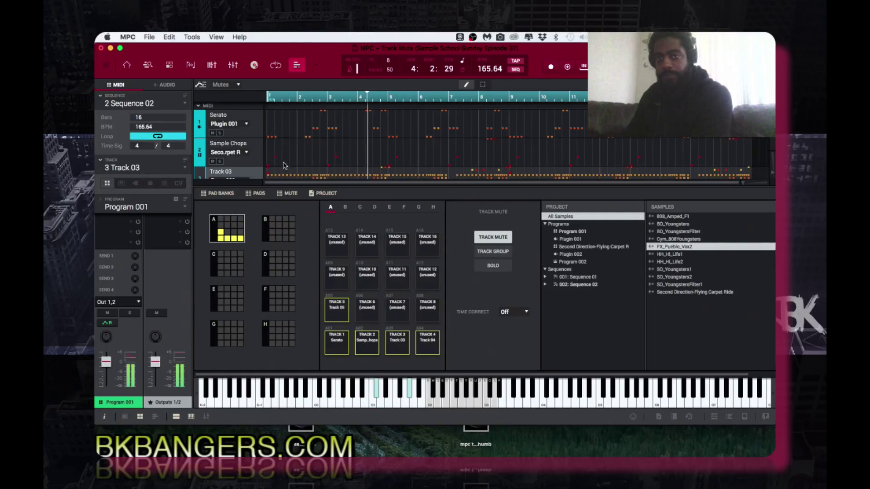
key("Down")
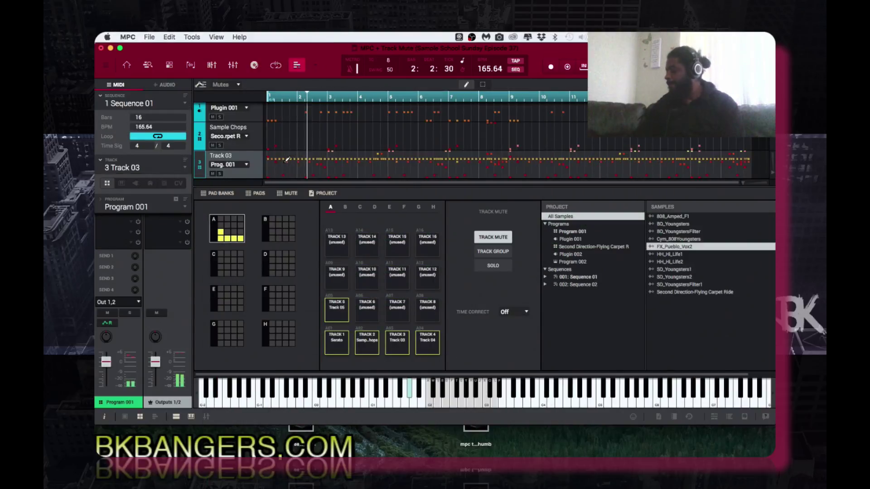
key("c")
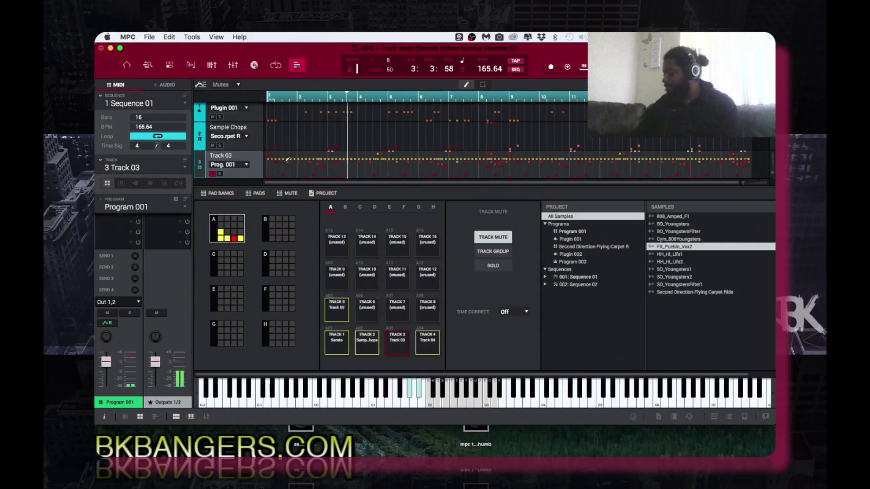
key("c")
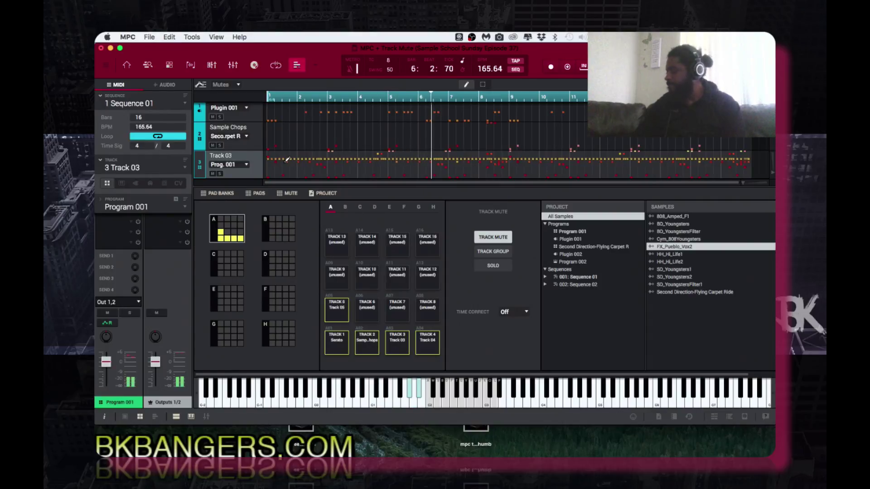
key("c")
key("c")
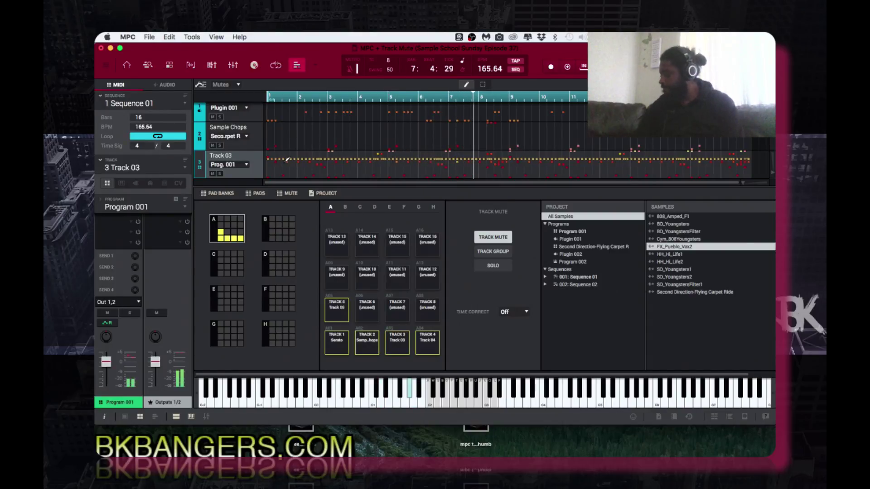
key("c")
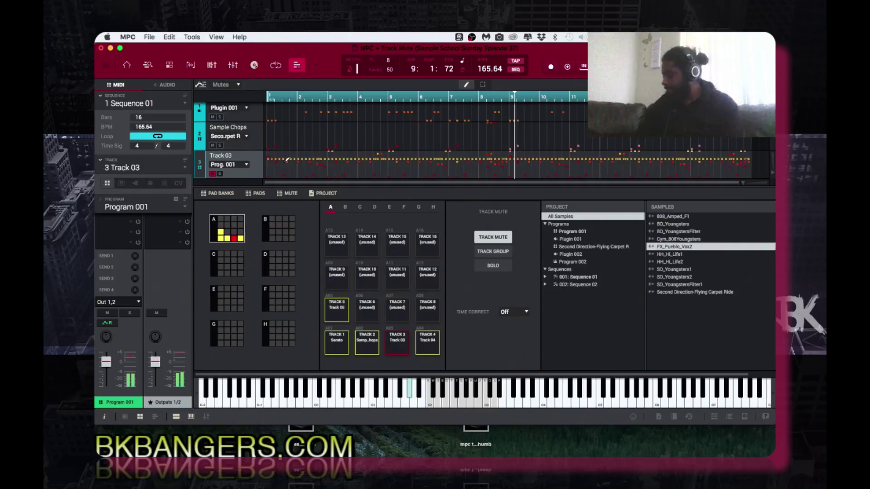
key("c")
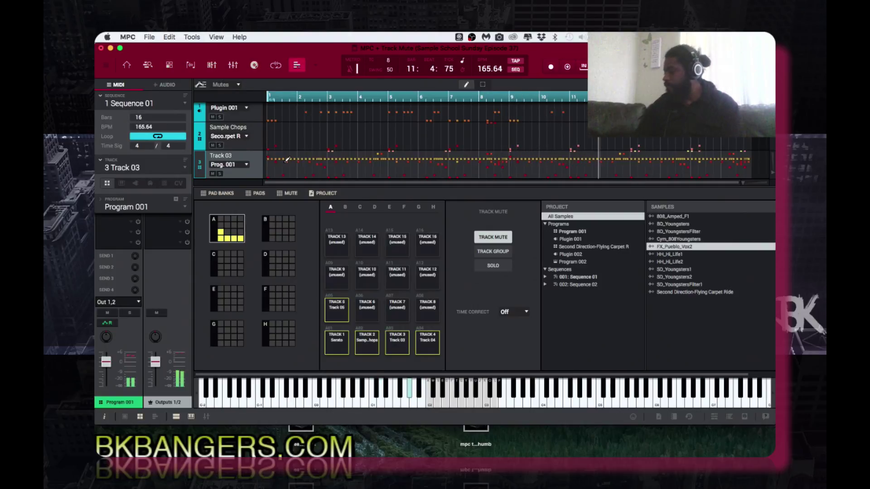
key("c")
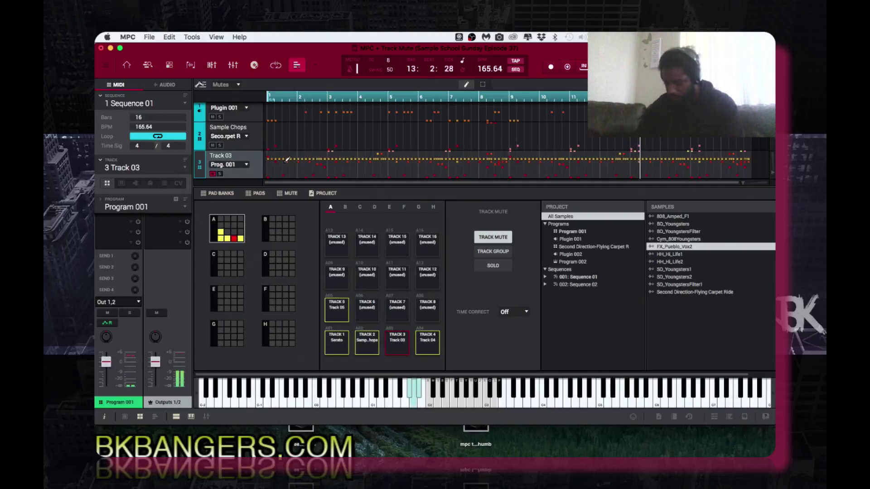
key("c")
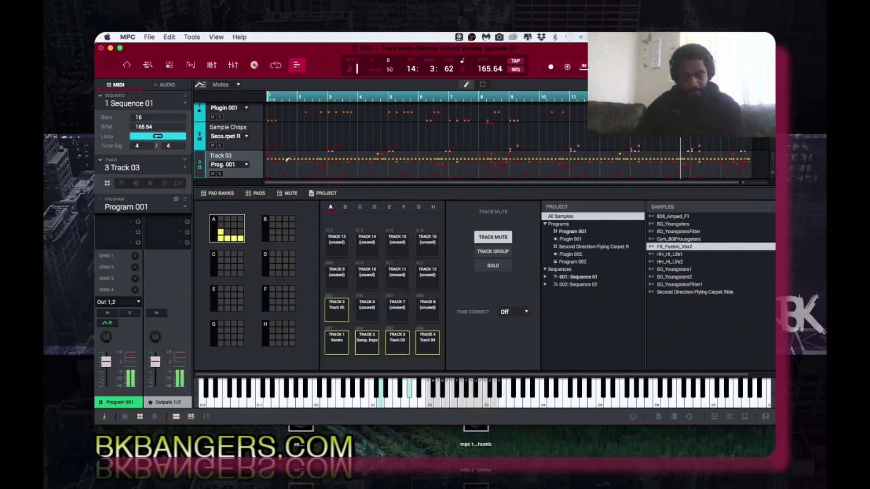
key("c")
key("c")
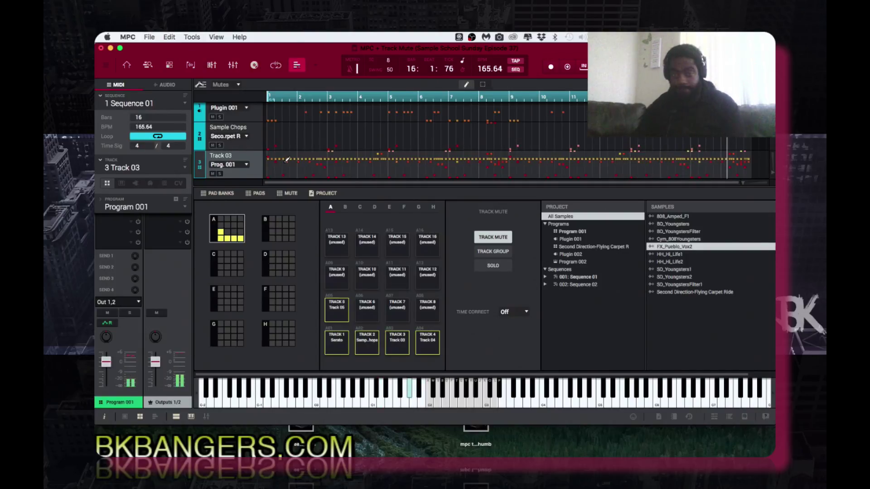
key("c")
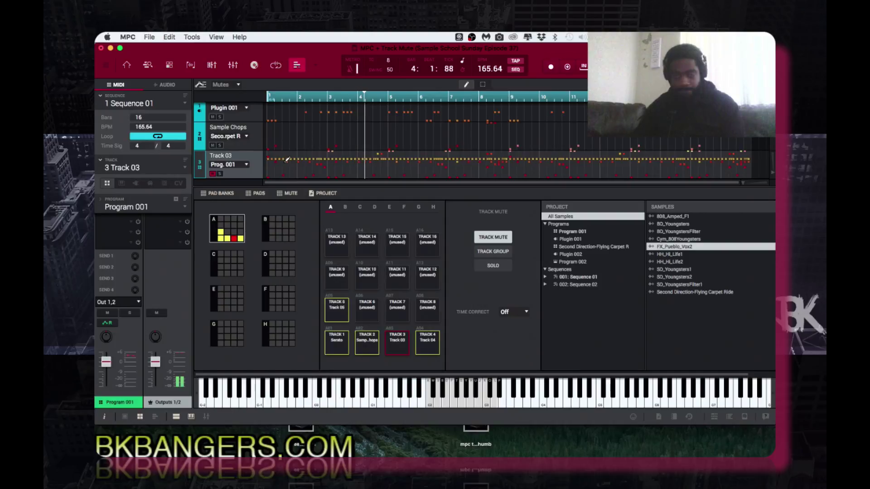
key("c")
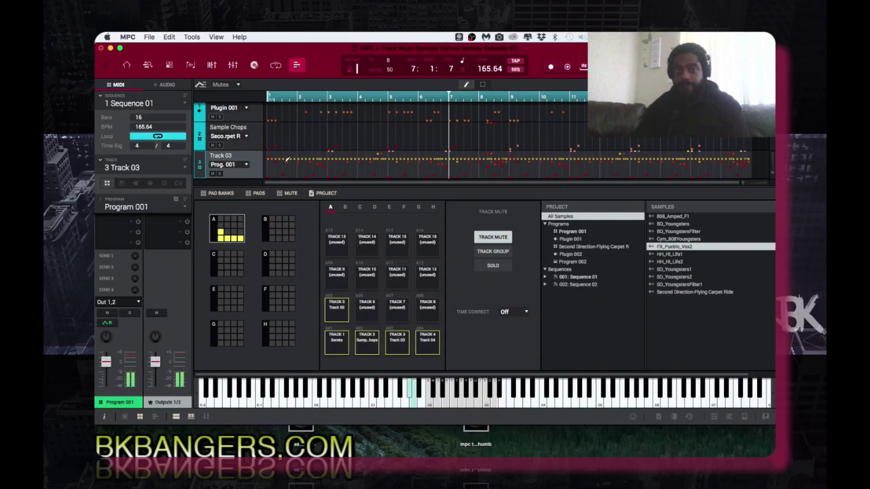
key("c")
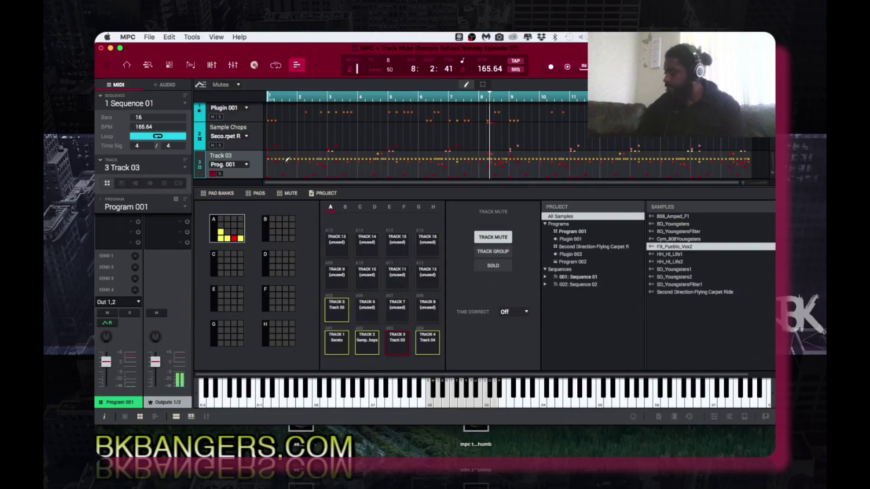
key("c")
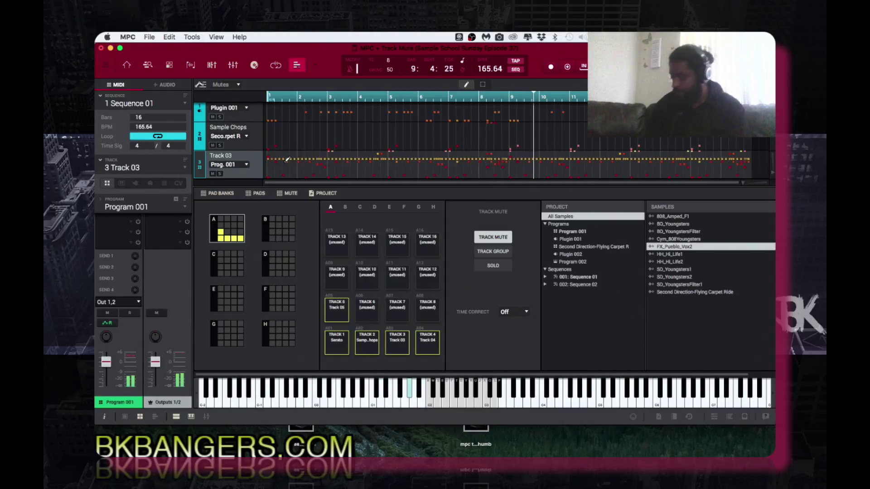